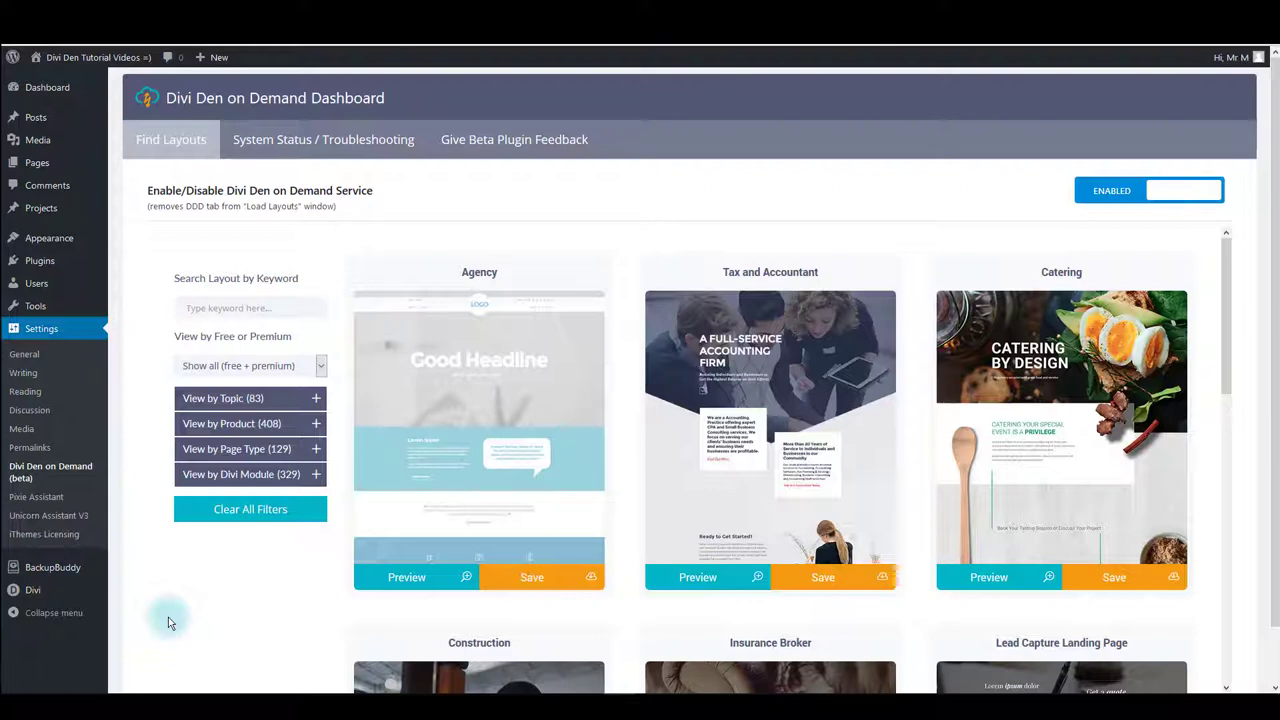
Step: Open the Installed Plugins page from the admin sidebar
{"action": "left_click", "coordinate": [64, 274]}
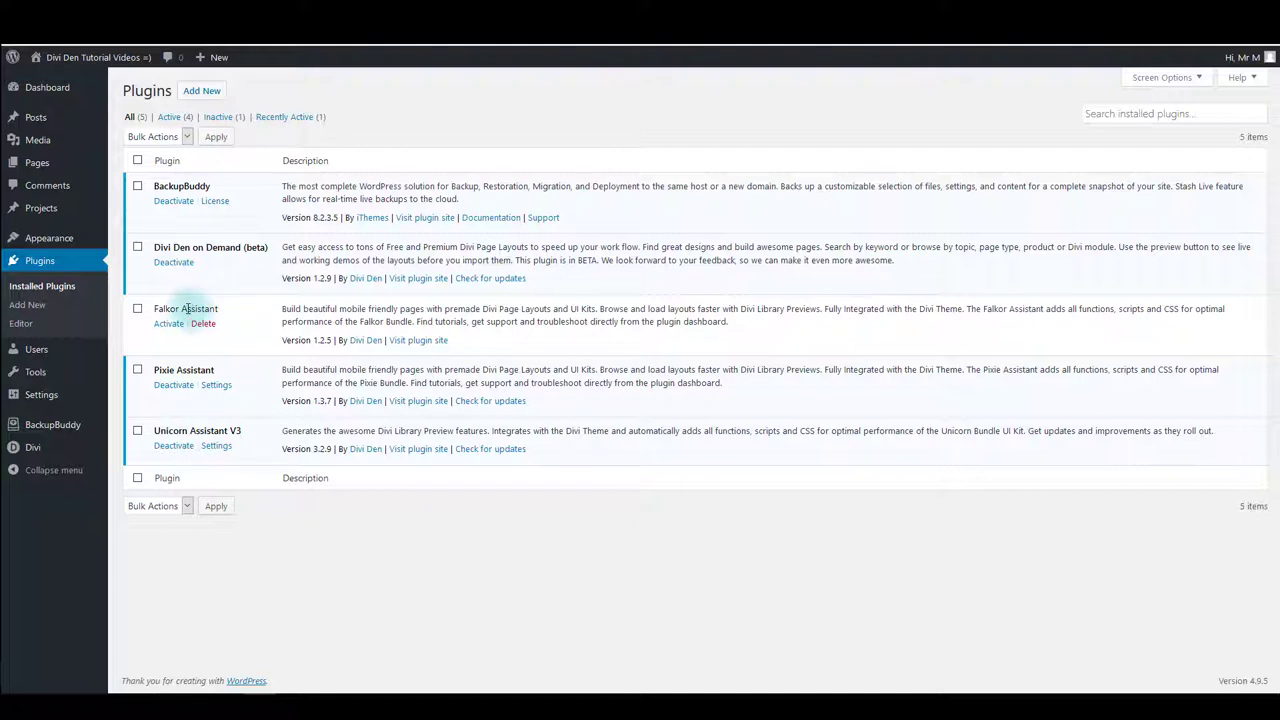
Step: Go to the Divi Den on Demand (beta) dashboard and search its layouts for 'hotel'
{"action": "mouse_move", "coordinate": [66, 407]}
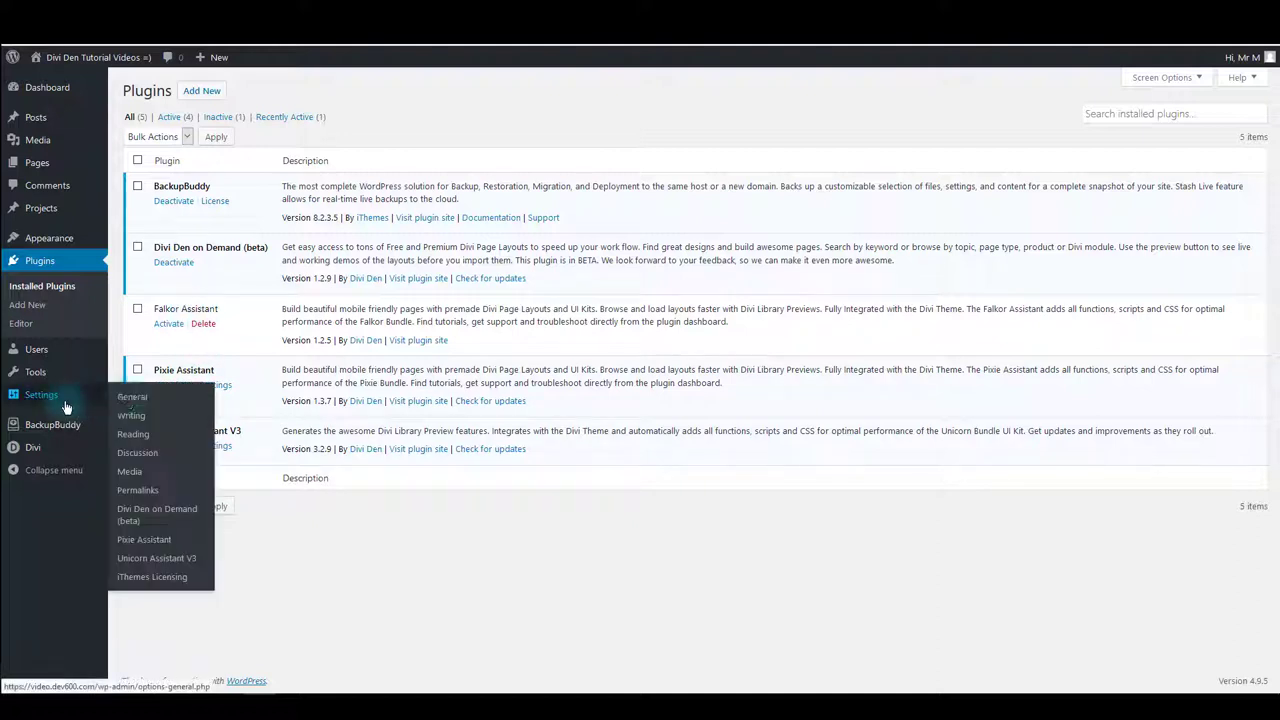
{"action": "left_click", "coordinate": [168, 515]}
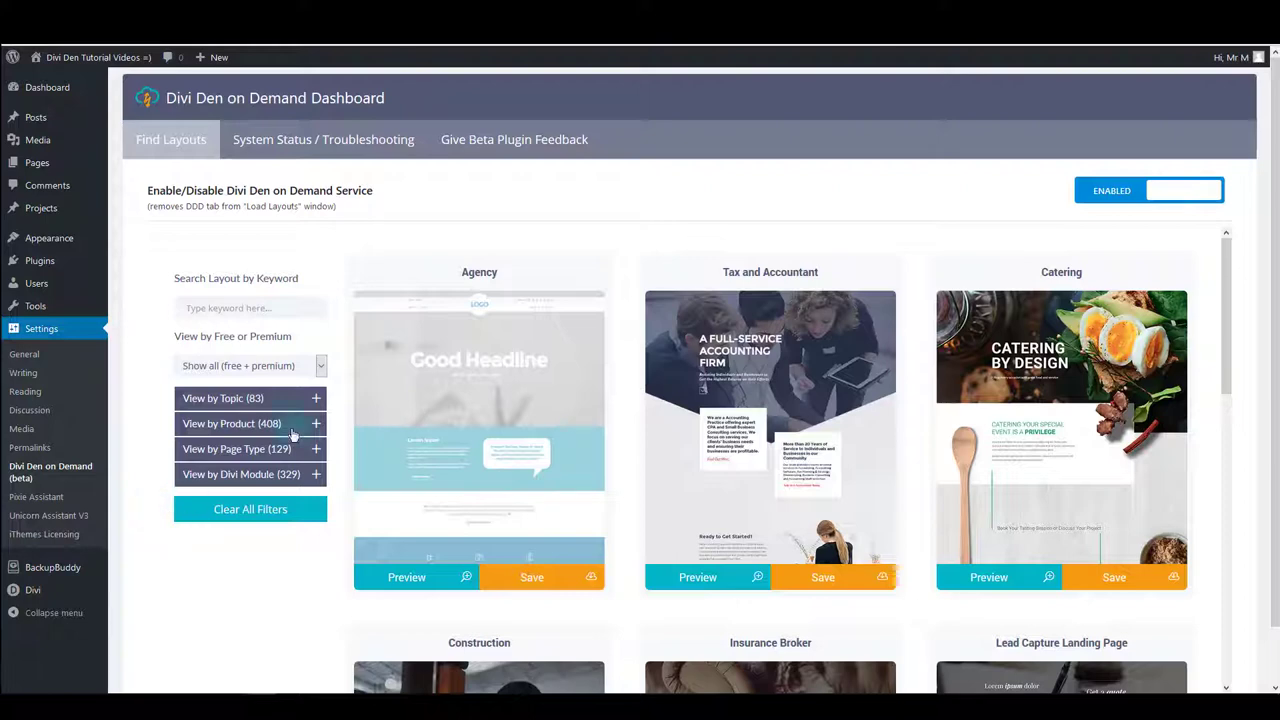
{"action": "left_click", "coordinate": [215, 311]}
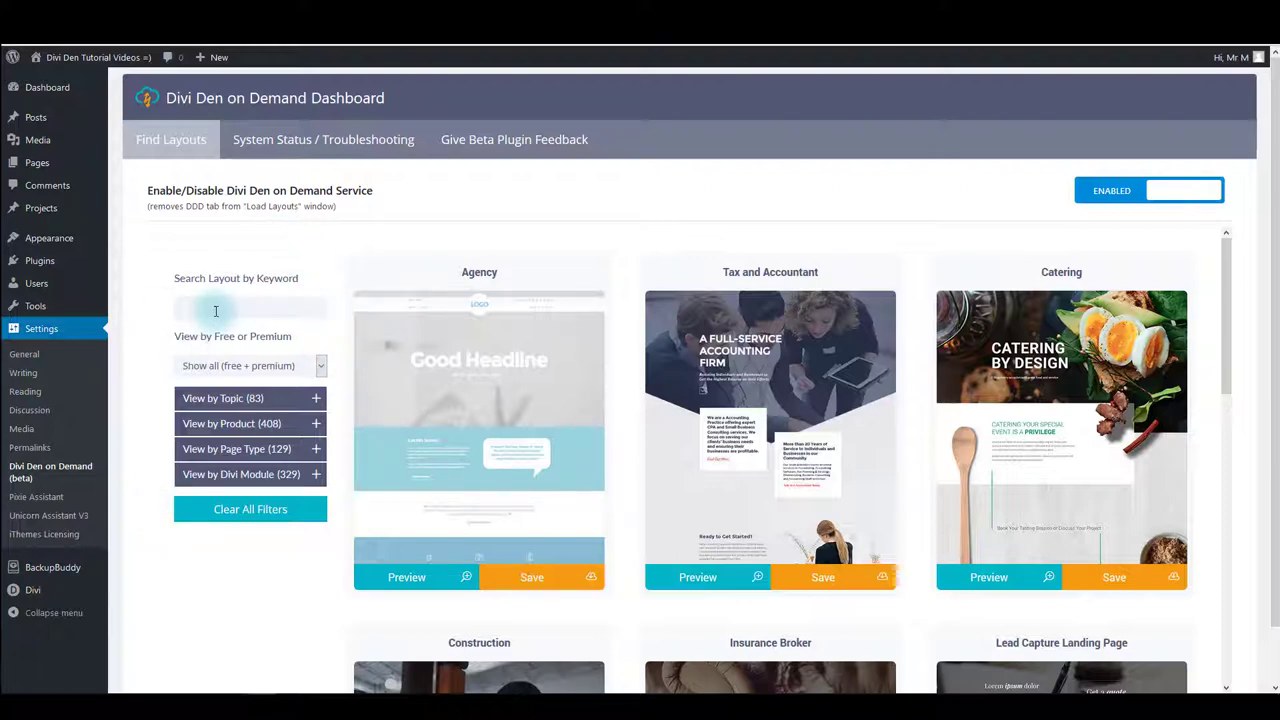
{"action": "type", "text": "hotel"}
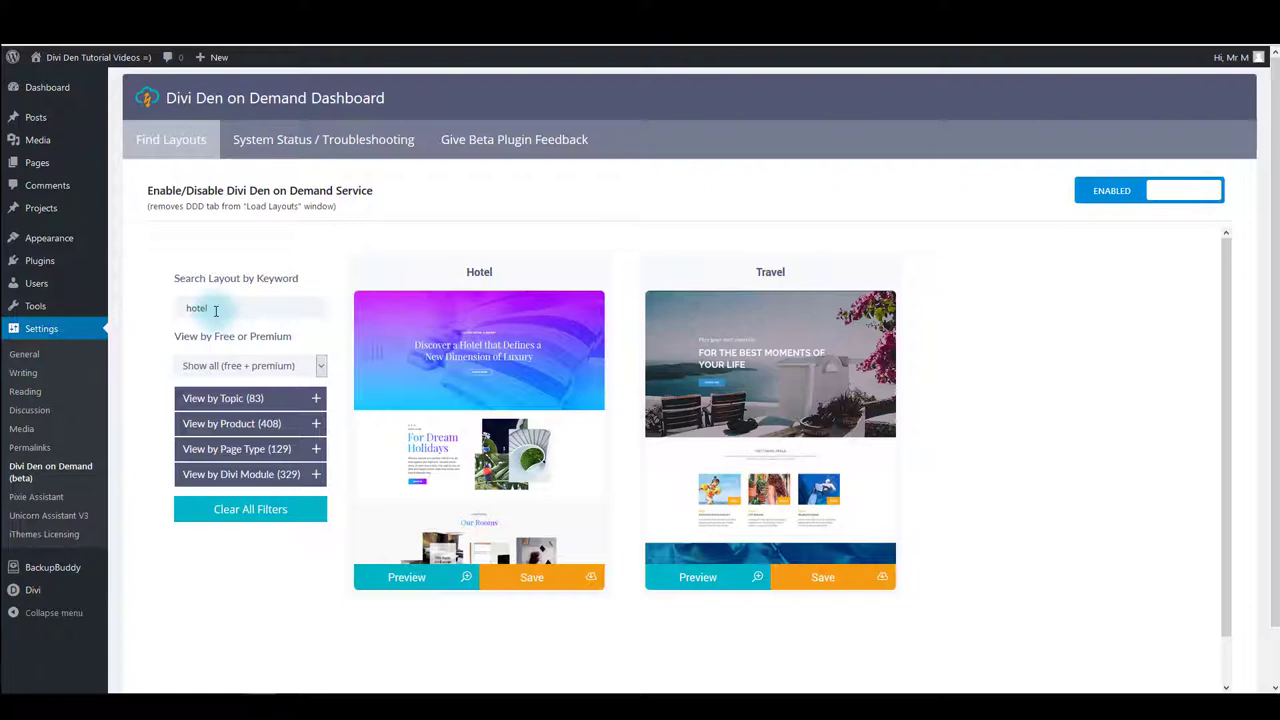
Step: Replace the search keyword with 'blog', then delete it to show all layouts
{"action": "key", "text": "ctrl+a"}
{"action": "key", "text": "BackSpace"}
{"action": "type", "text": "b"}
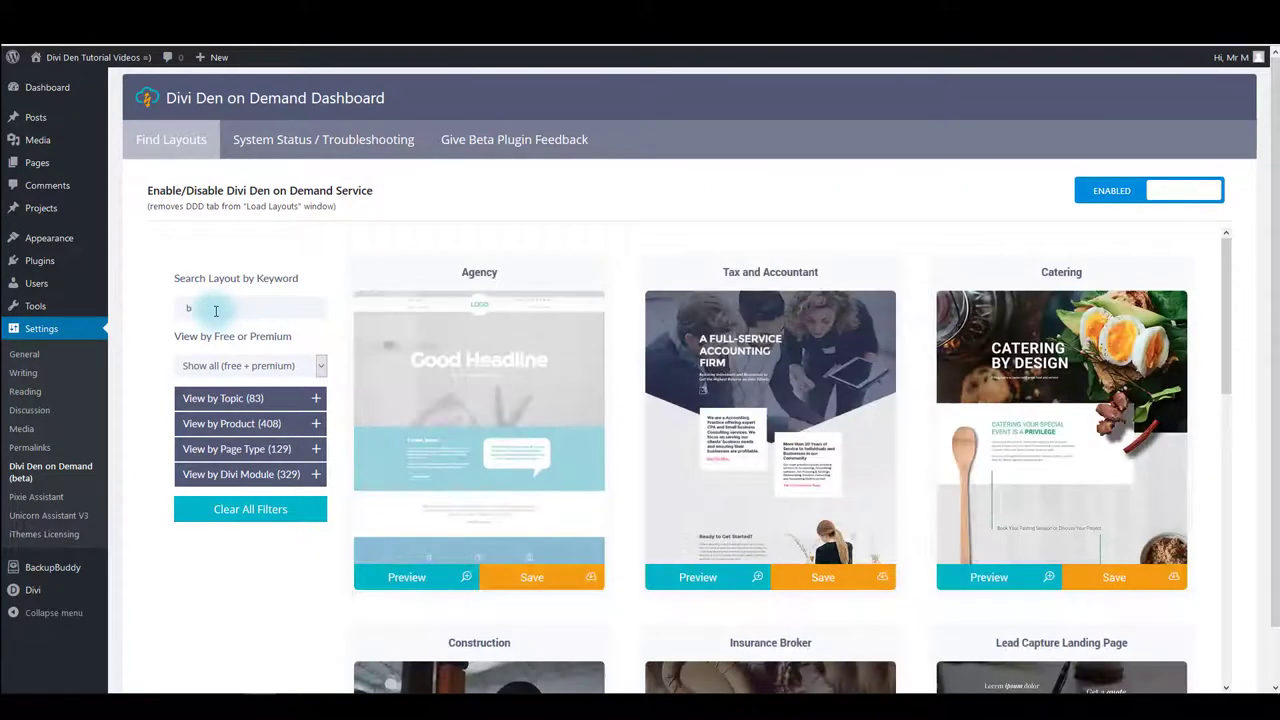
{"action": "type", "text": "log"}
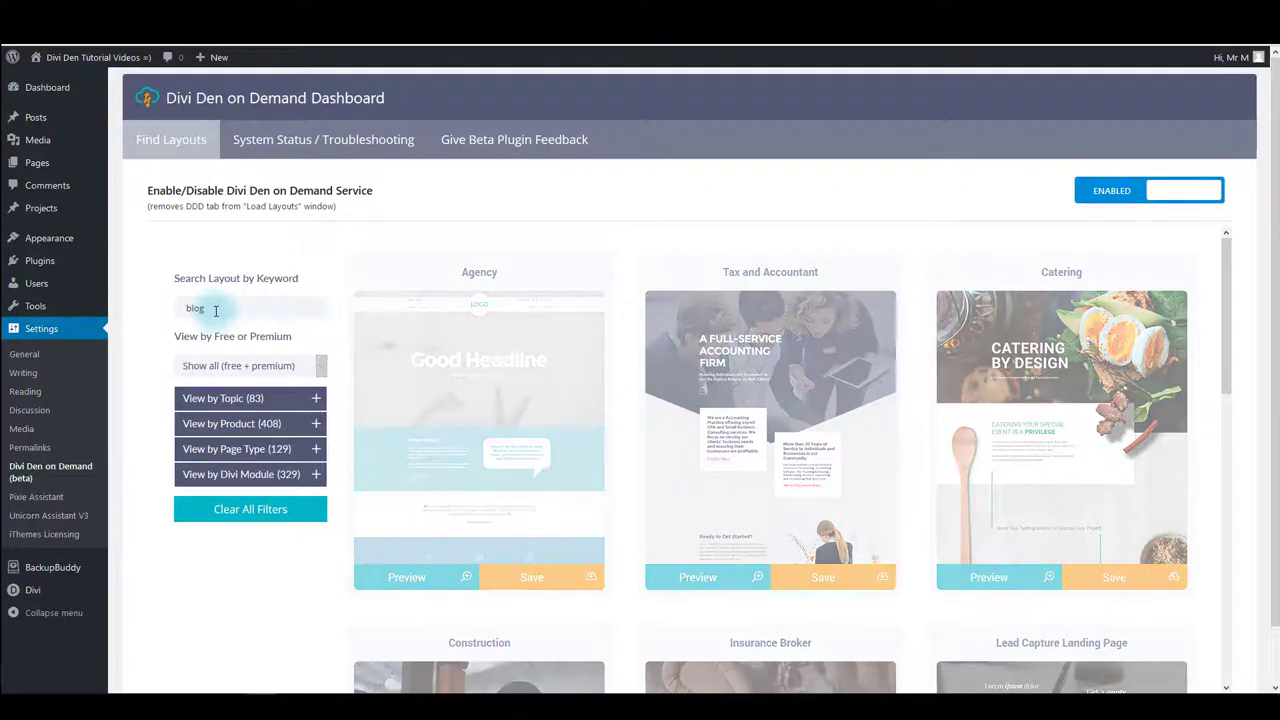
{"action": "key", "text": "ctrl+a"}
{"action": "key", "text": "BackSpace"}
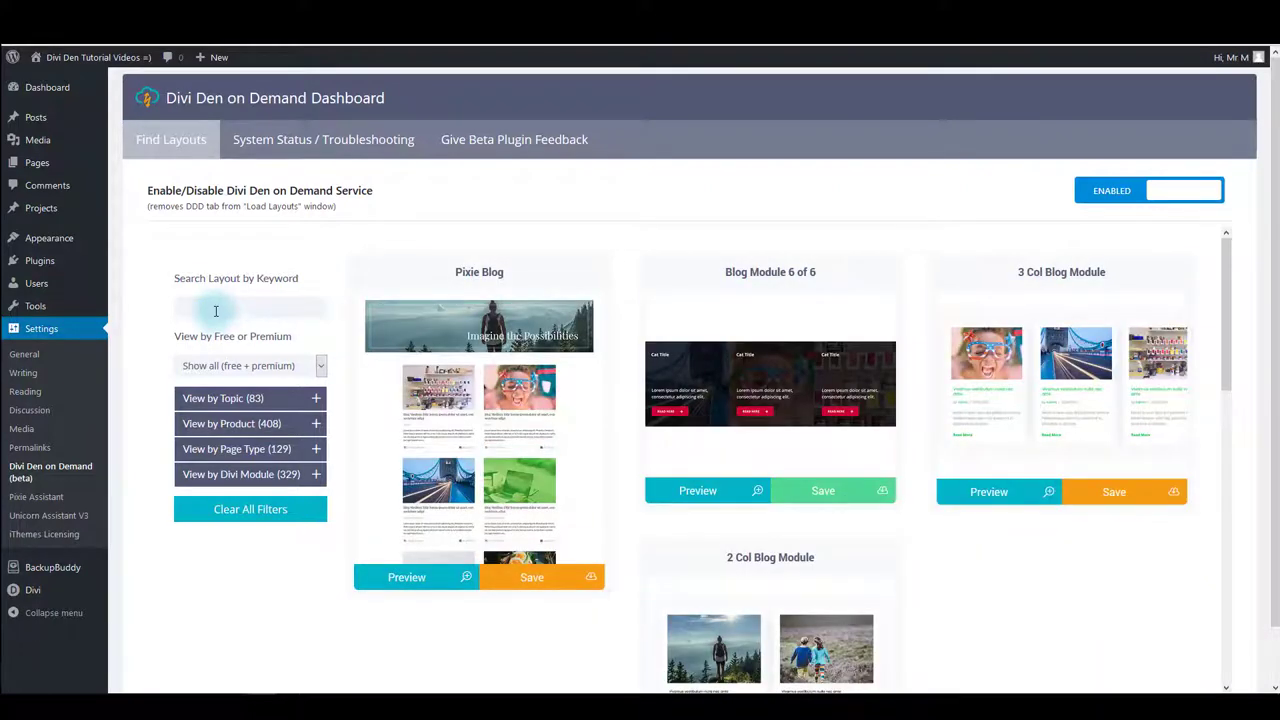
Step: Check the Free/Premium choices and toggle the Services topic filter on and off
{"action": "left_click", "coordinate": [248, 372]}
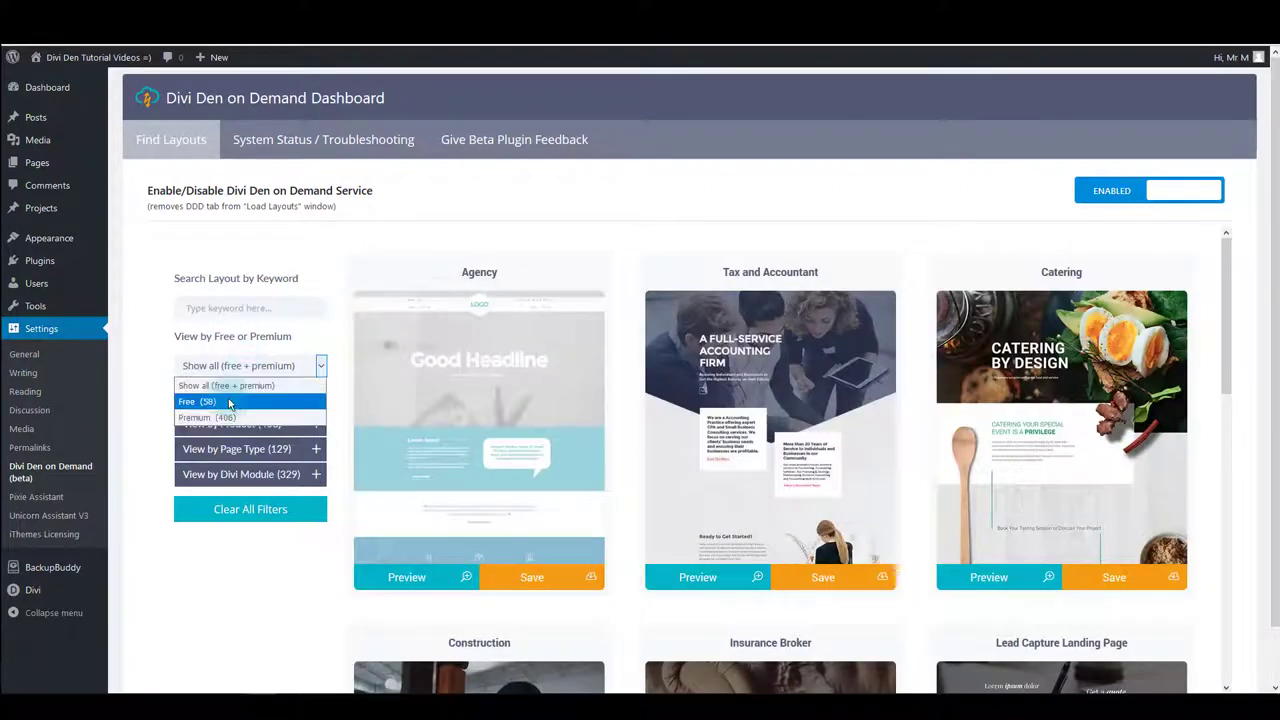
{"action": "left_click", "coordinate": [279, 404]}
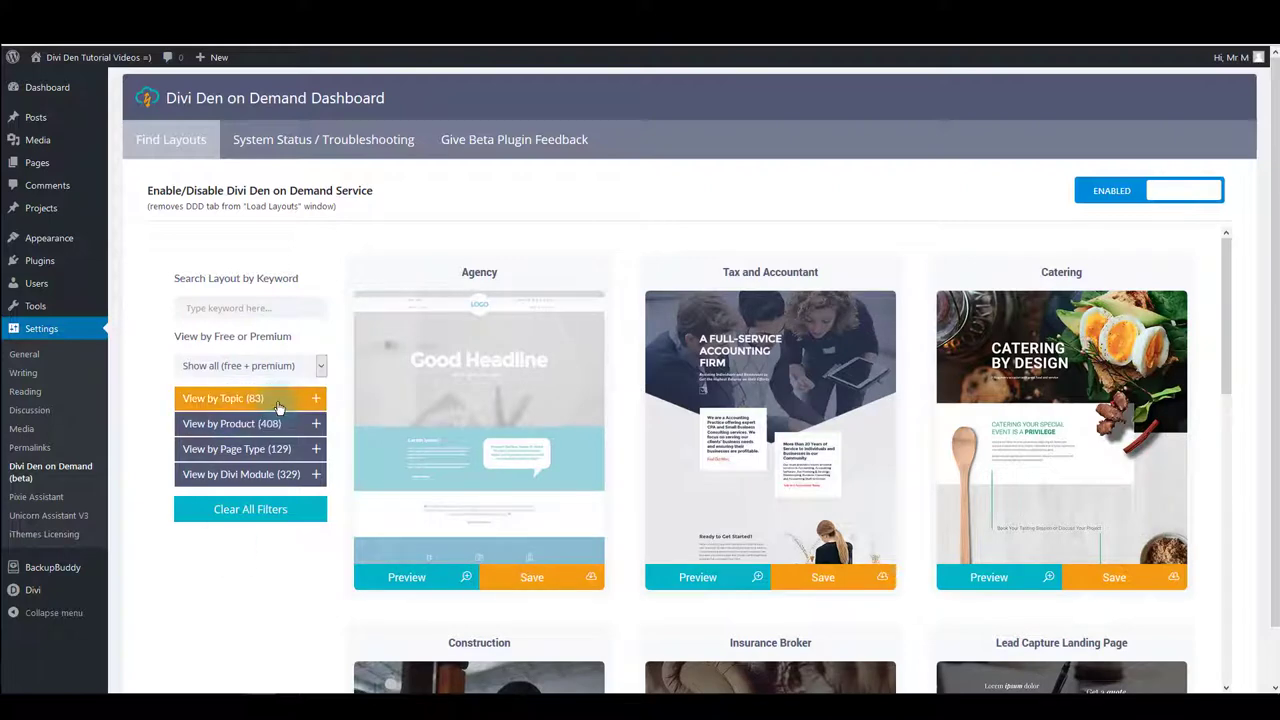
{"action": "left_click", "coordinate": [279, 404]}
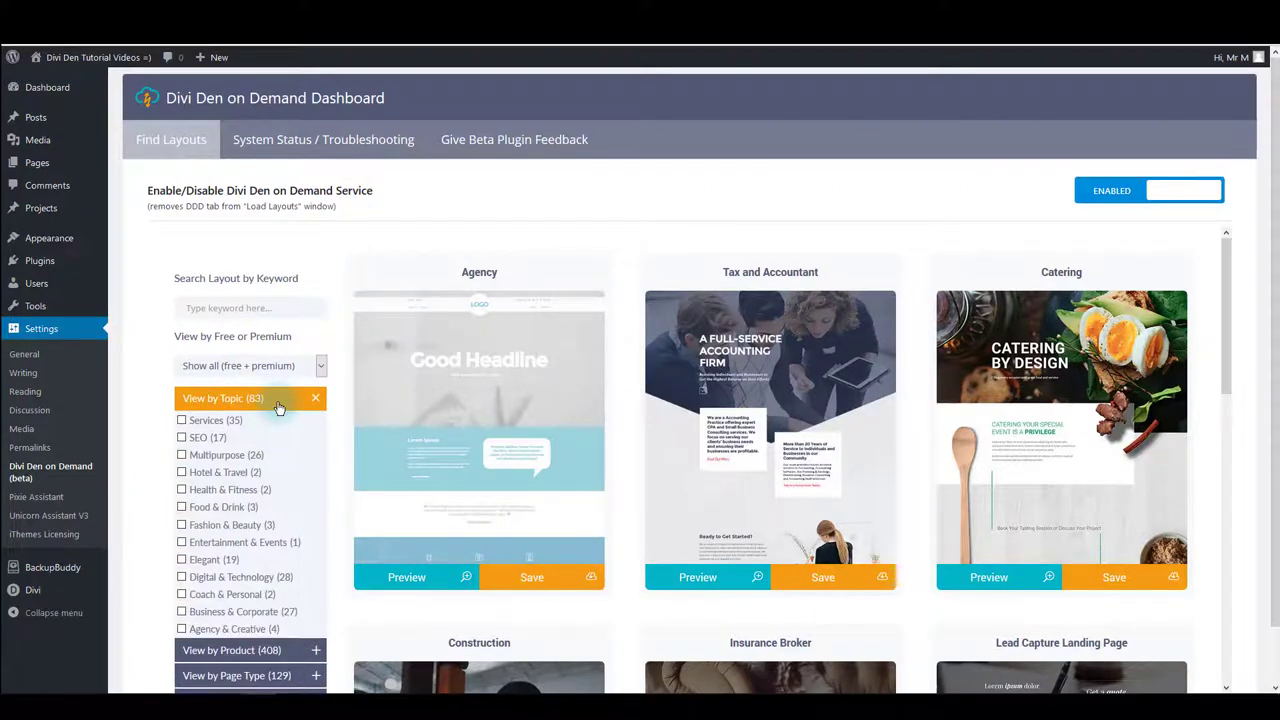
{"action": "left_click", "coordinate": [181, 420]}
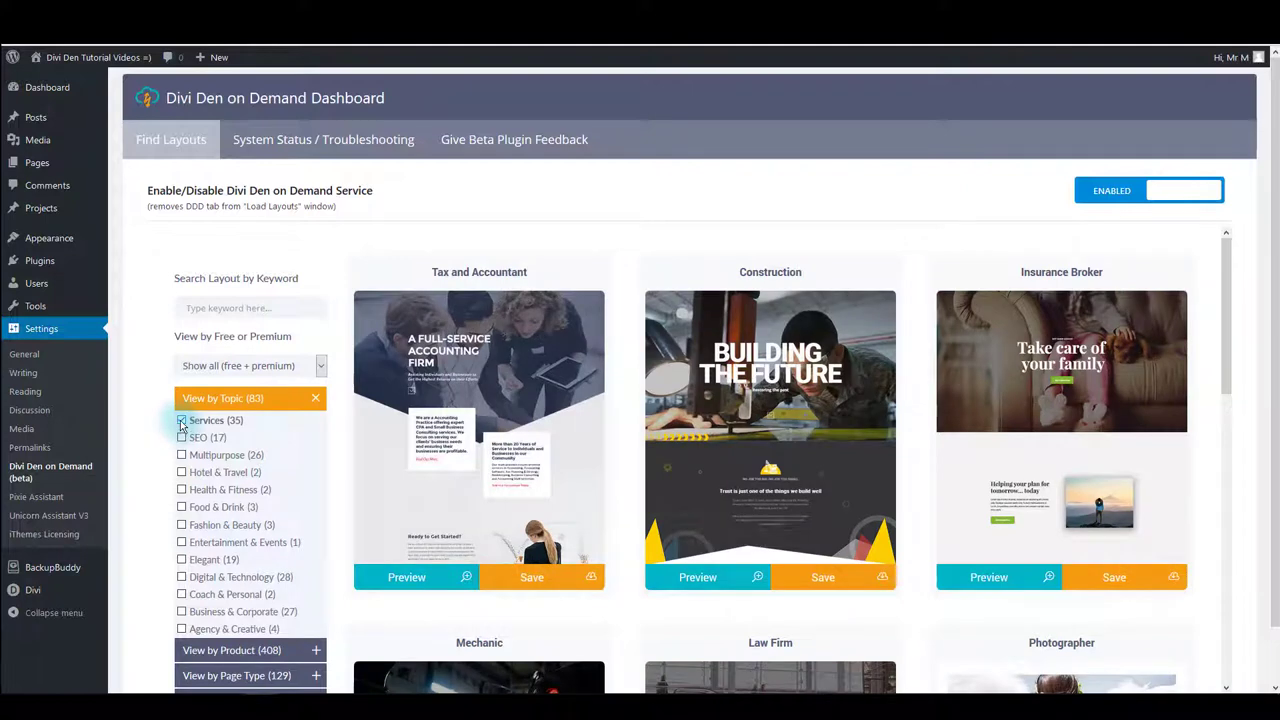
{"action": "left_click", "coordinate": [181, 420]}
{"action": "left_click", "coordinate": [255, 400]}
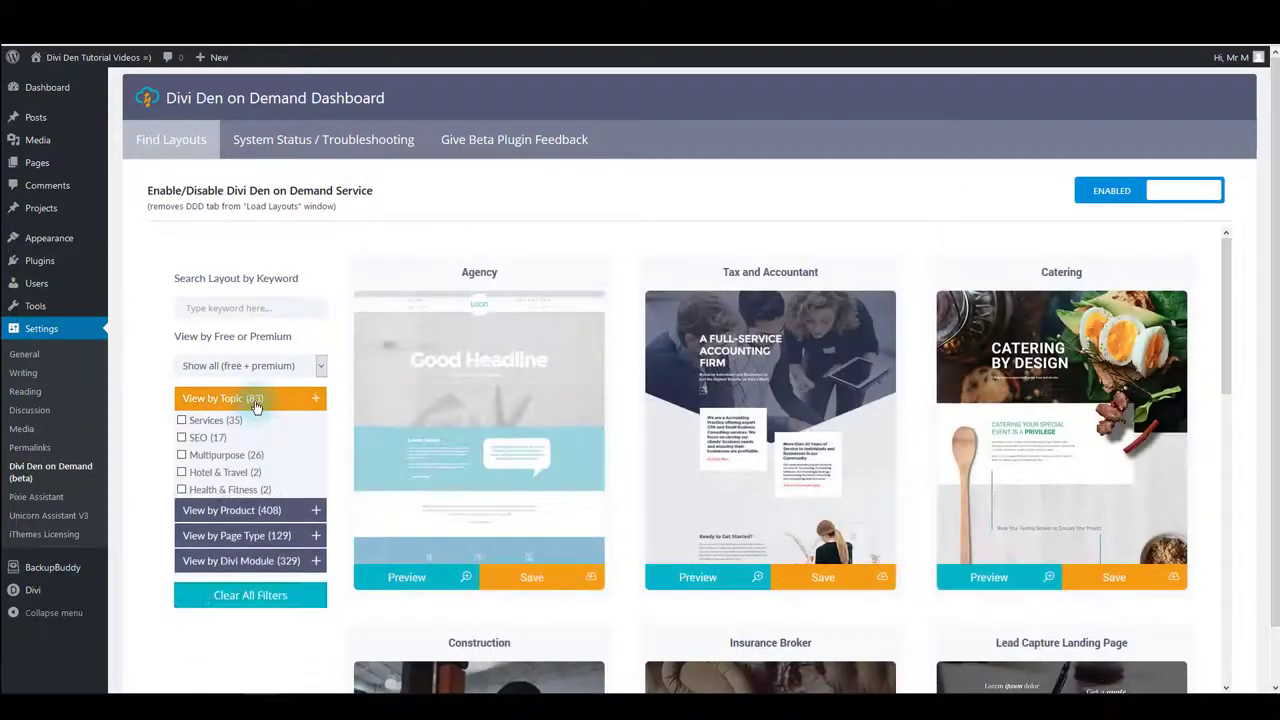
Step: Filter the layouts by product to the Unicorn Bundle only
{"action": "left_click", "coordinate": [256, 424]}
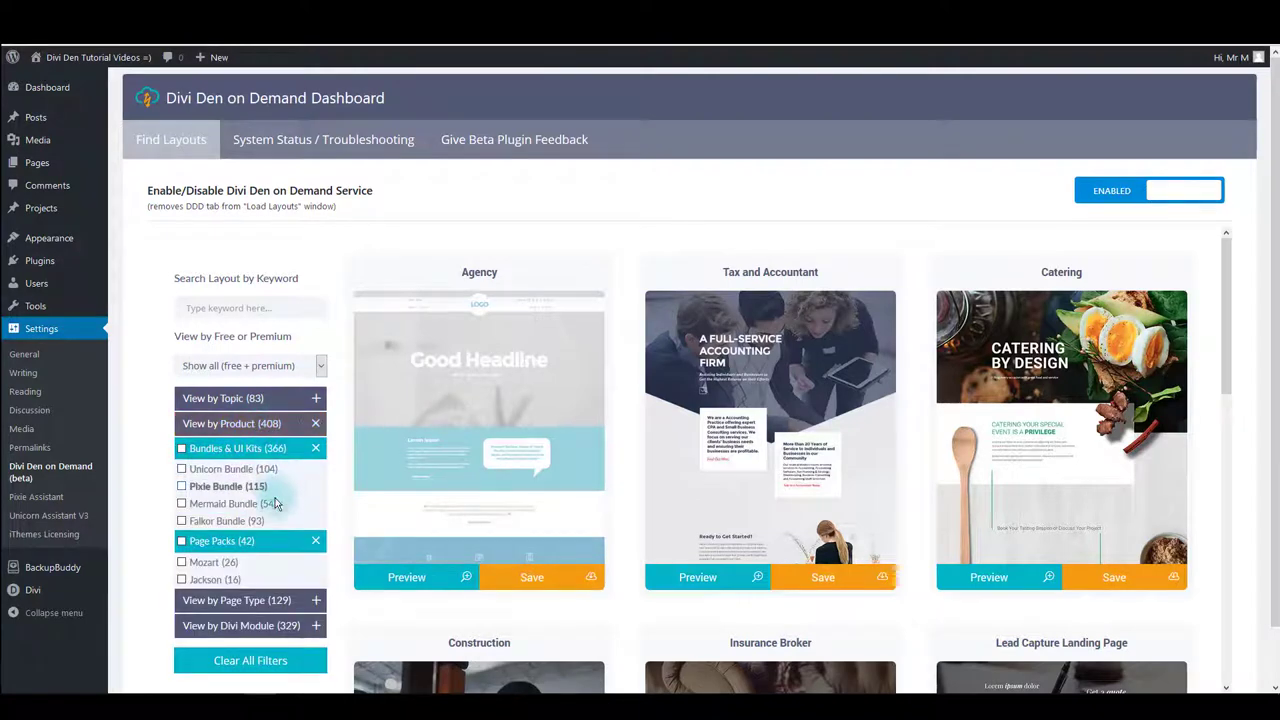
{"action": "left_click", "coordinate": [181, 469]}
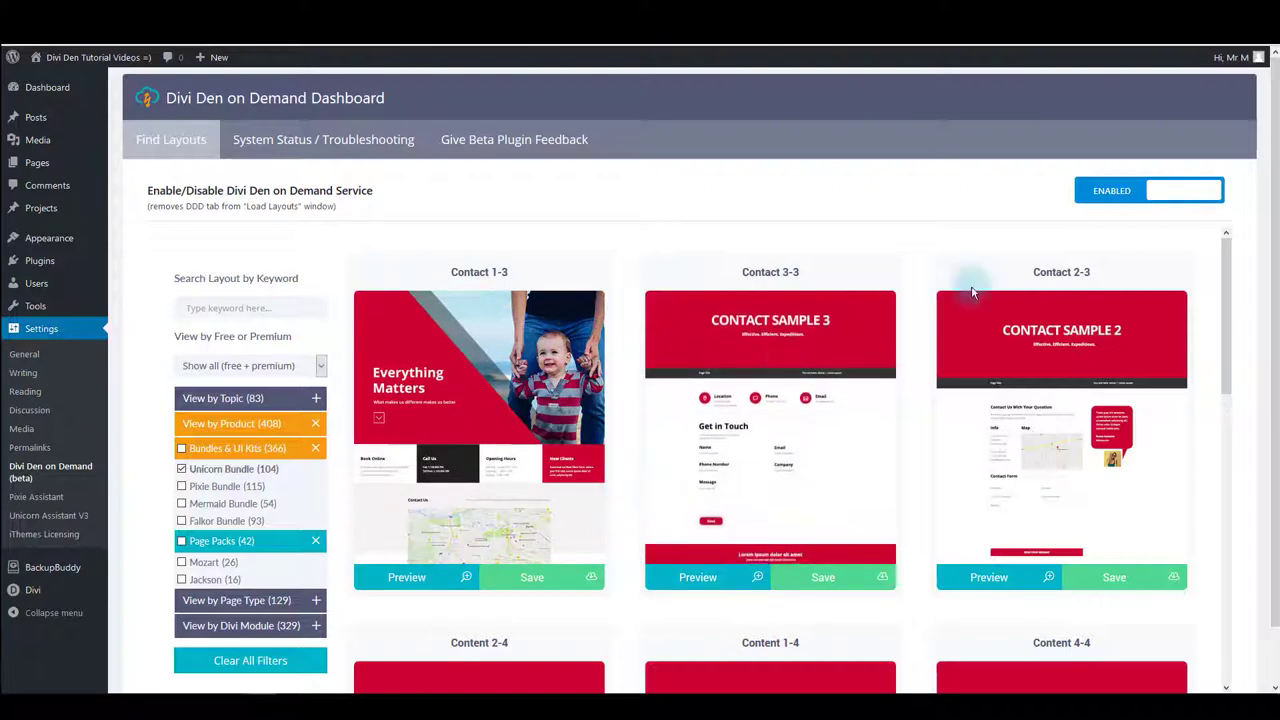
{"action": "scroll", "coordinate": [1166, 349], "scroll_direction": "down", "scroll_amount": 5}
{"action": "scroll", "coordinate": [1150, 384], "scroll_direction": "up", "scroll_amount": 5}
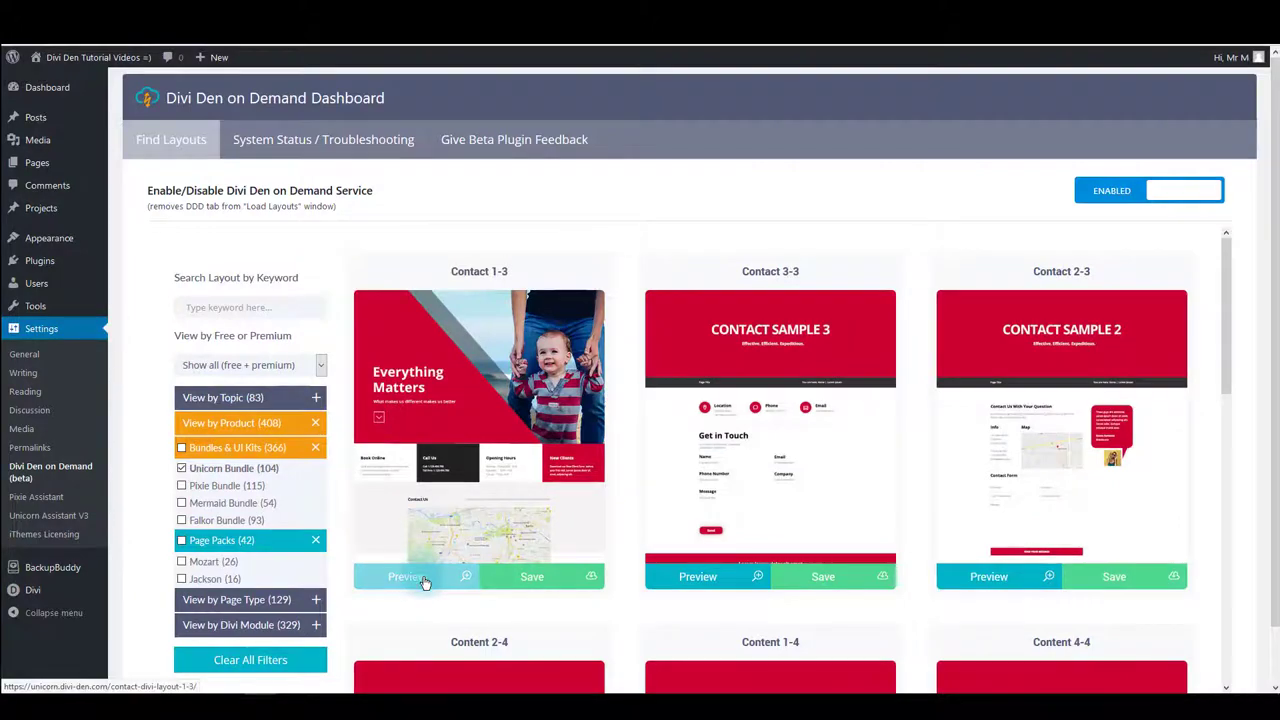
Step: Preview the Contact 1-3 layout, then save it to the Divi Library
{"action": "left_click", "coordinate": [424, 582]}
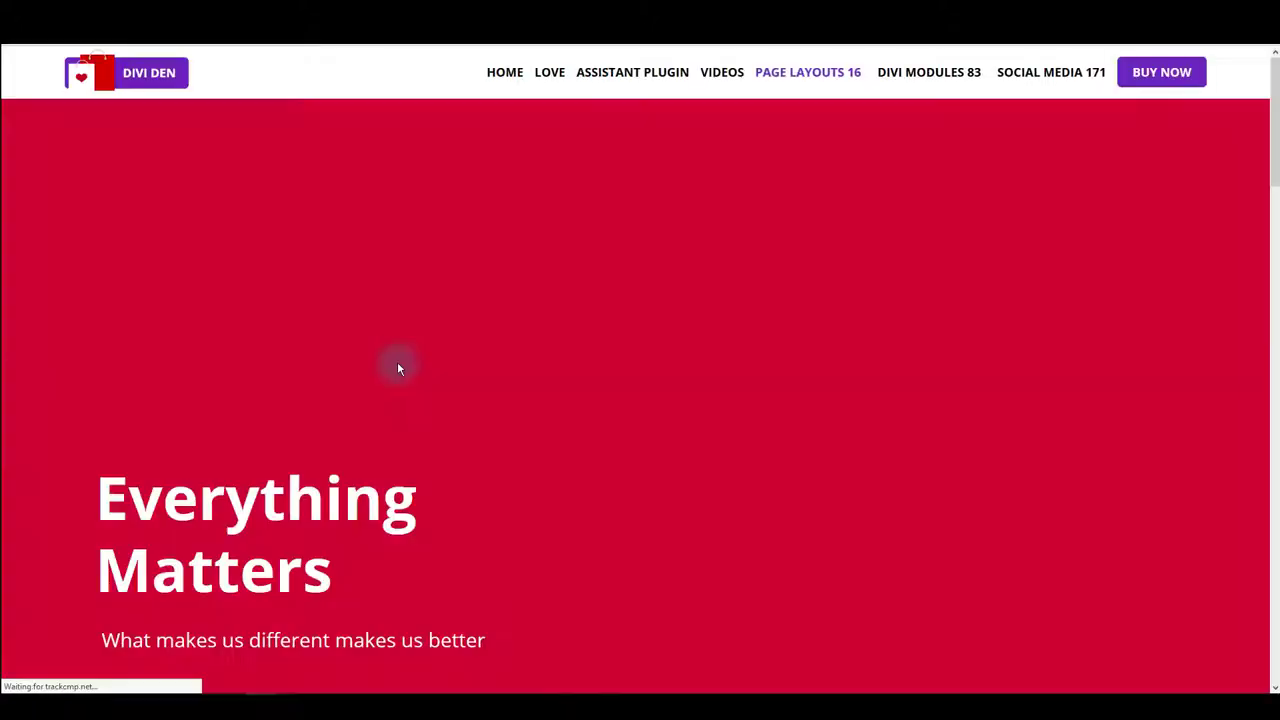
{"action": "scroll", "coordinate": [590, 362], "scroll_direction": "down", "scroll_amount": 5}
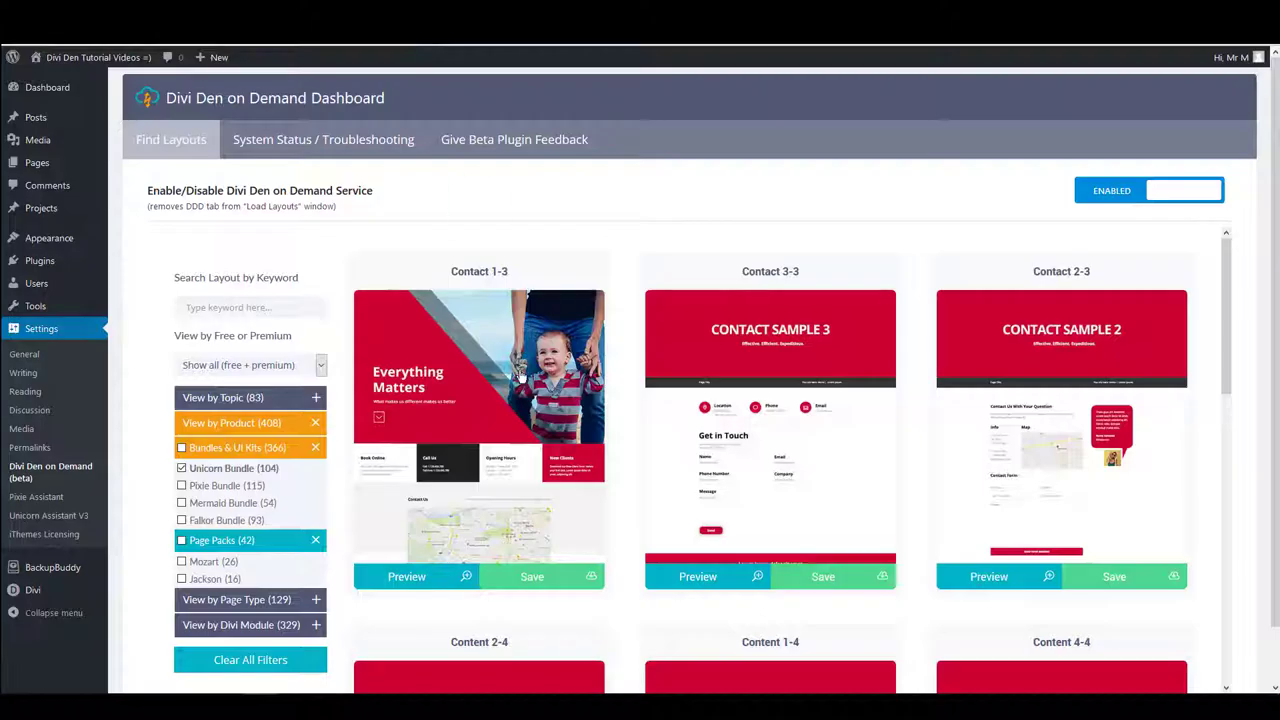
{"action": "left_click", "coordinate": [535, 585]}
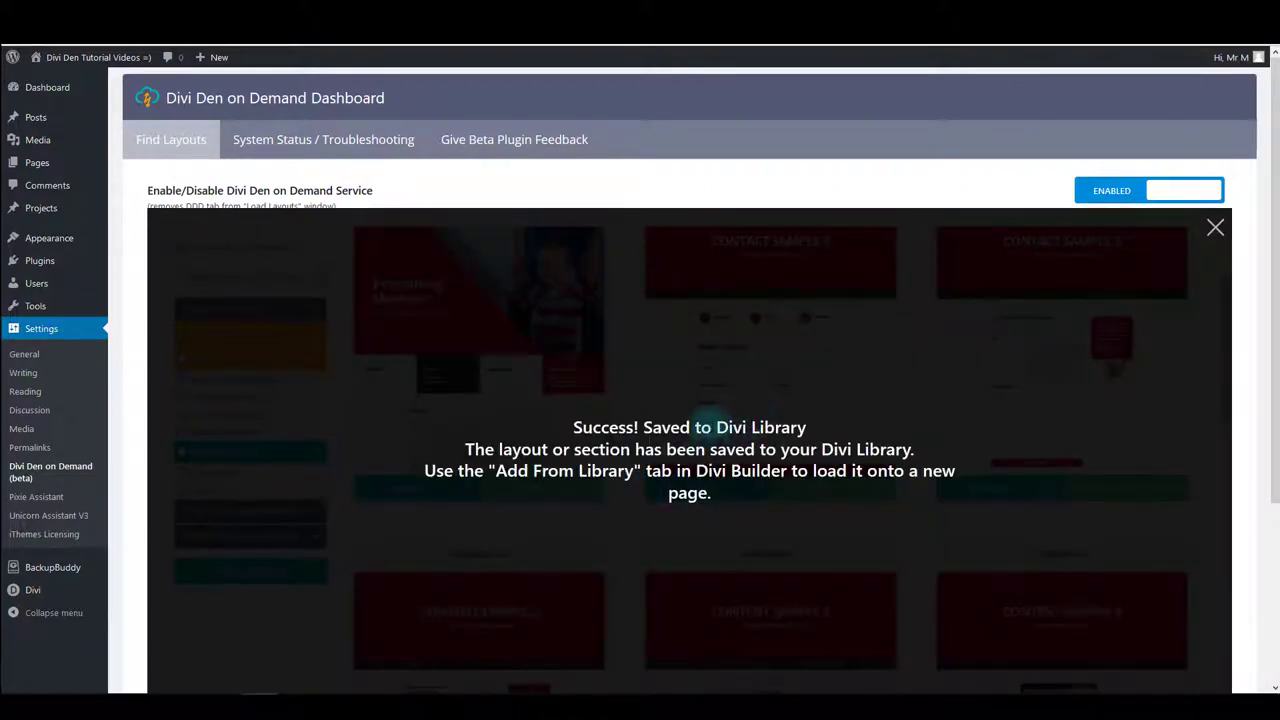
{"action": "mouse_move", "coordinate": [38, 597]}
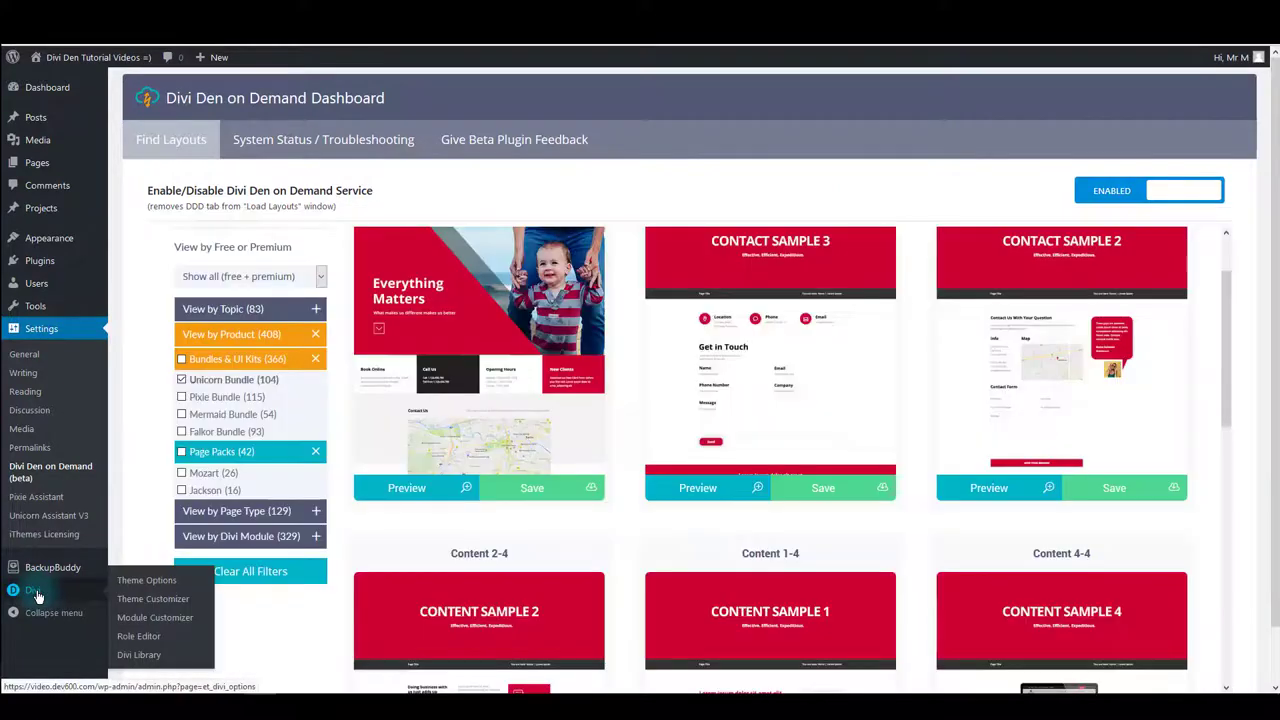
Step: Swap the product filter from Unicorn Bundle to Falkor Bundle
{"action": "left_click", "coordinate": [138, 654]}
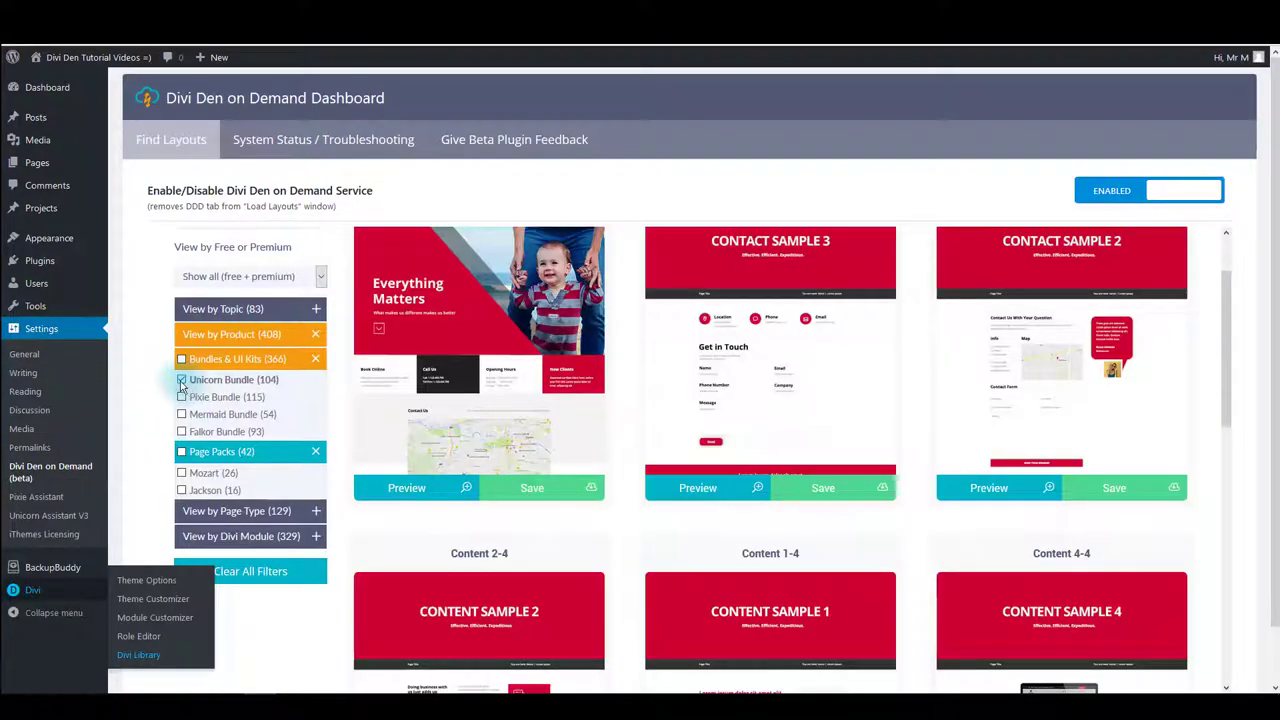
{"action": "left_click", "coordinate": [181, 380]}
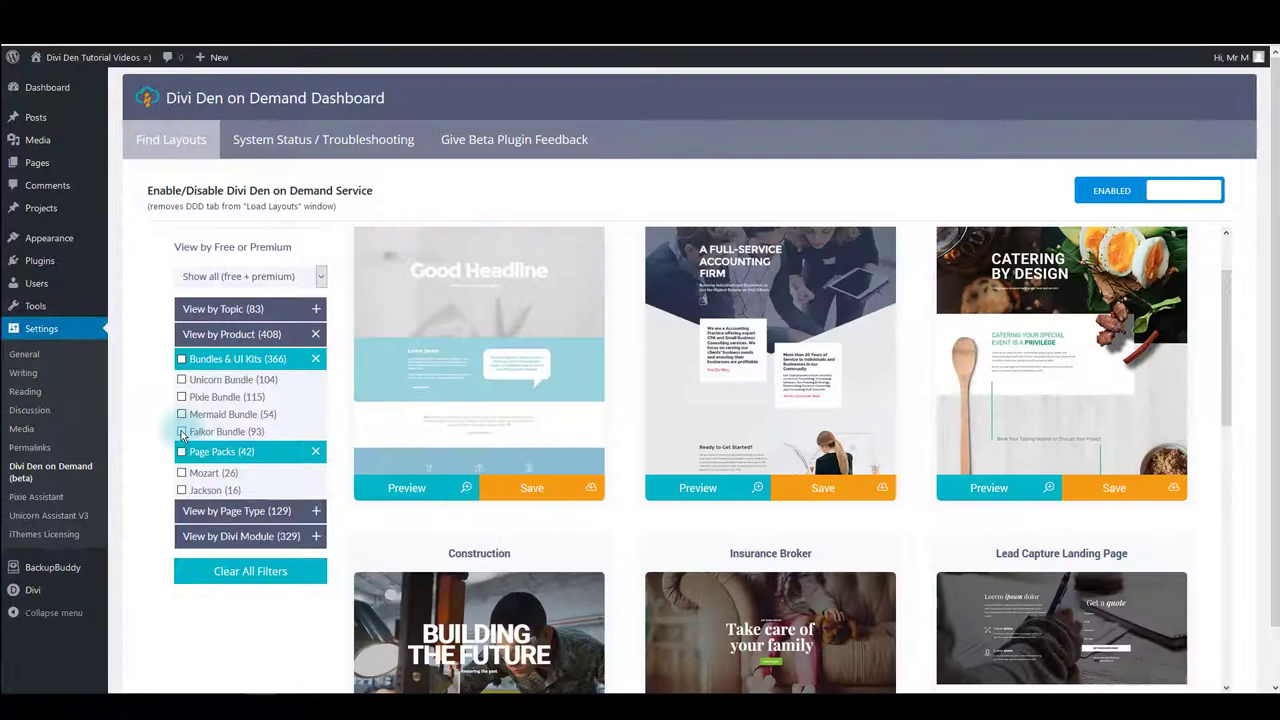
{"action": "left_click", "coordinate": [182, 433]}
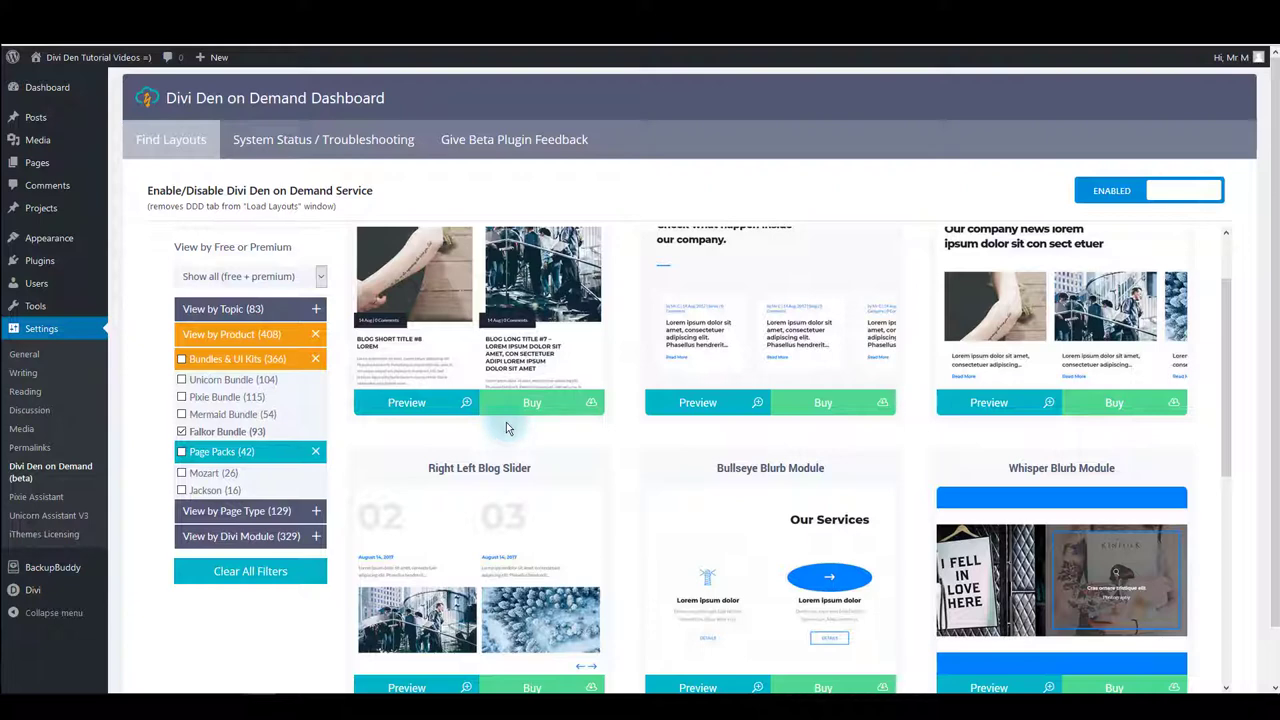
Step: Remove the Falkor Bundle filter and briefly expand the Page Type filters
{"action": "left_click", "coordinate": [182, 432]}
{"action": "left_click", "coordinate": [260, 338]}
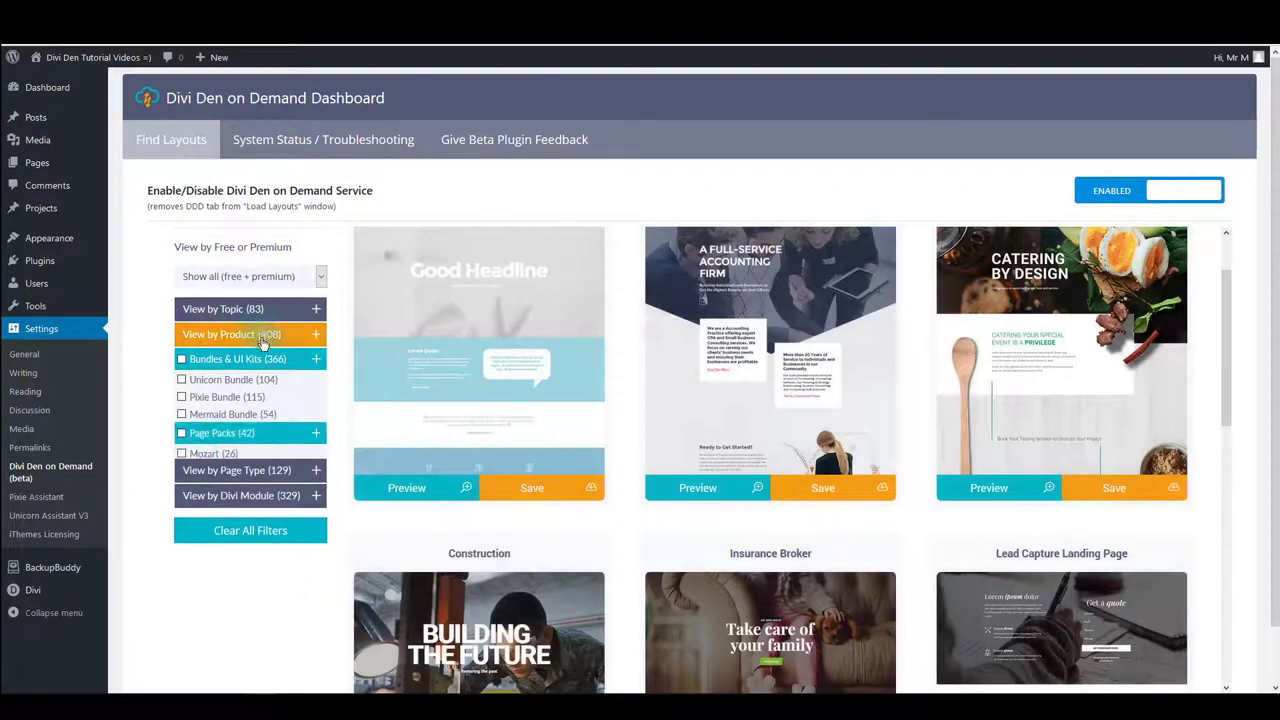
{"action": "left_click", "coordinate": [258, 362]}
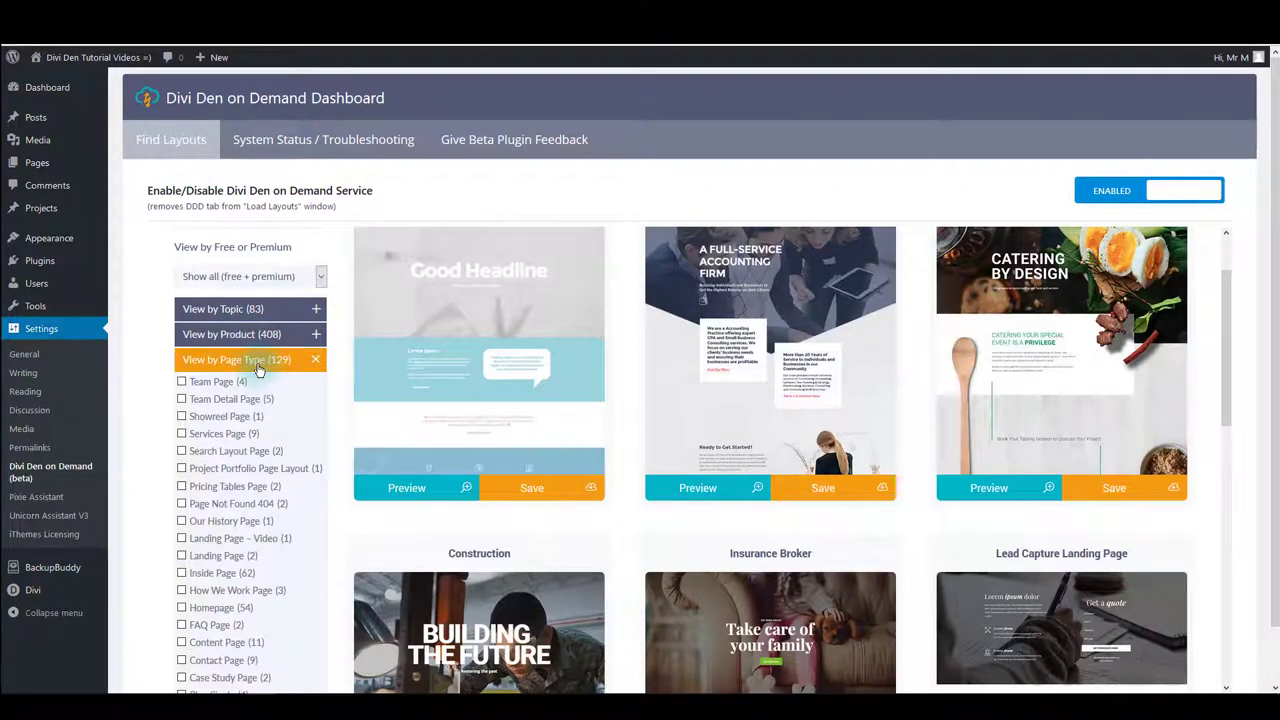
{"action": "left_click", "coordinate": [257, 362]}
Step: Toggle the Slider Module filter on and off, then clear all layout filters
{"action": "left_click", "coordinate": [257, 384]}
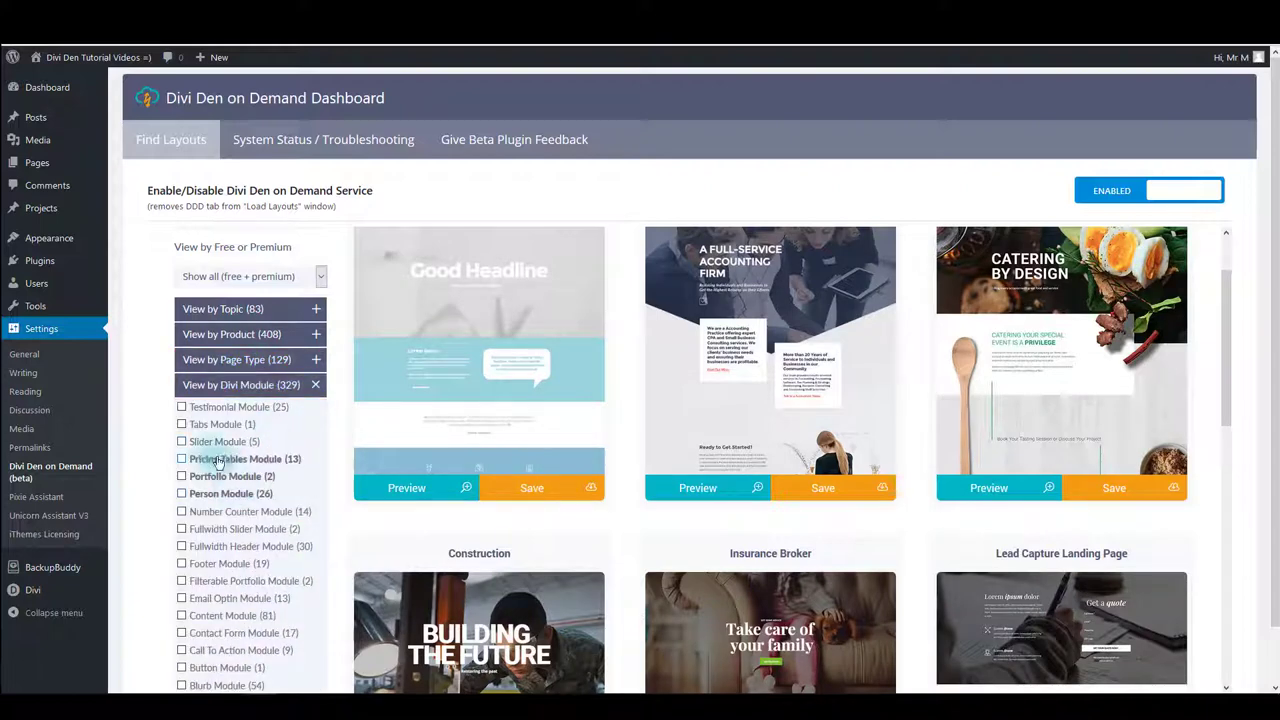
{"action": "left_click", "coordinate": [182, 442]}
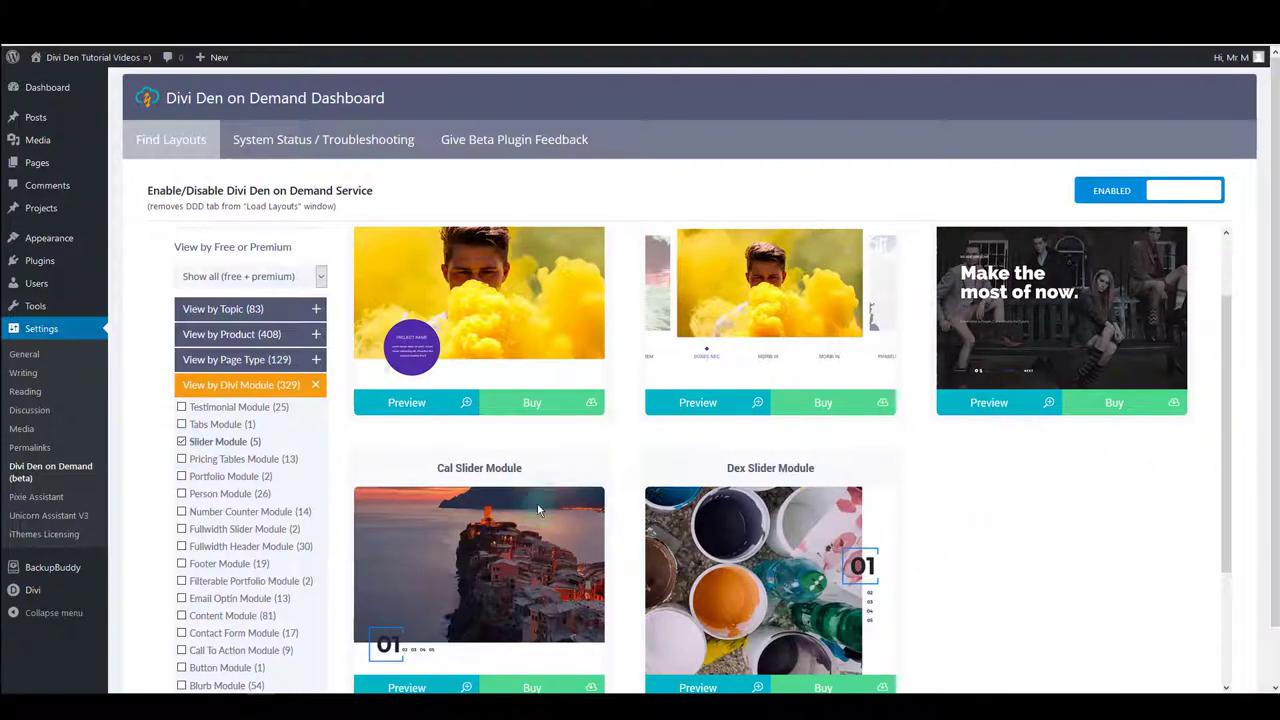
{"action": "left_click", "coordinate": [182, 442]}
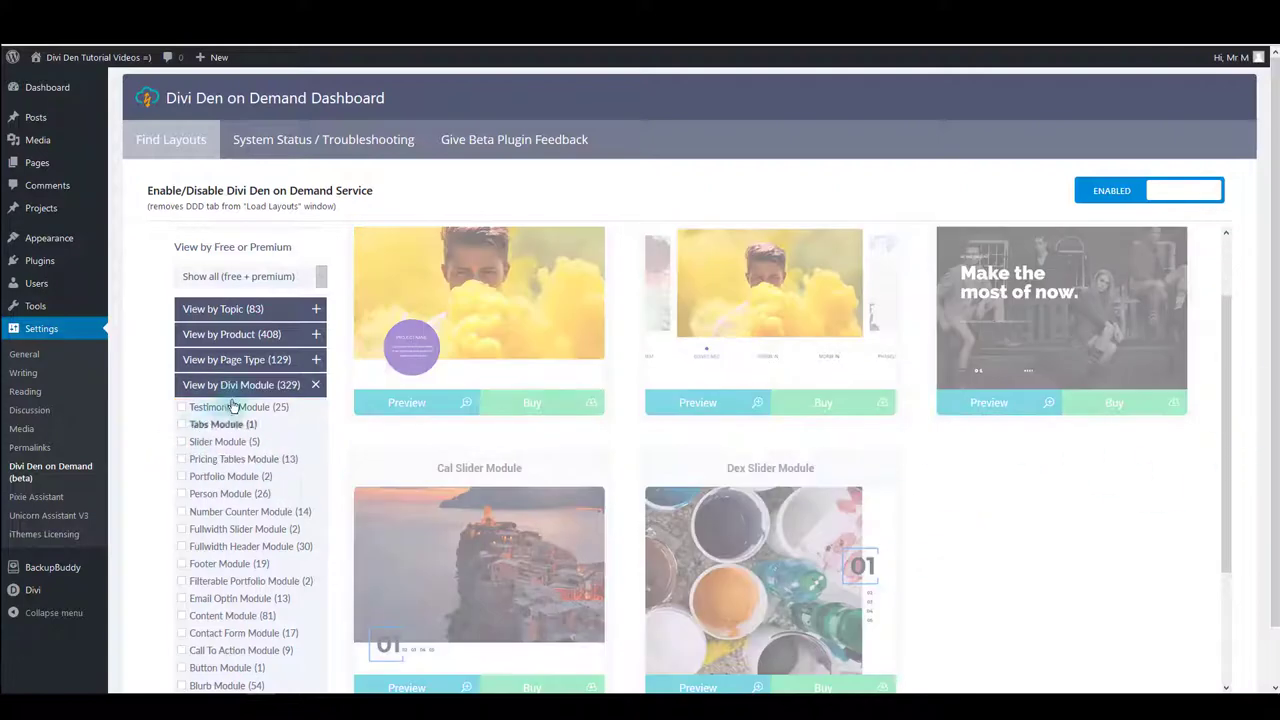
{"action": "left_click", "coordinate": [247, 394]}
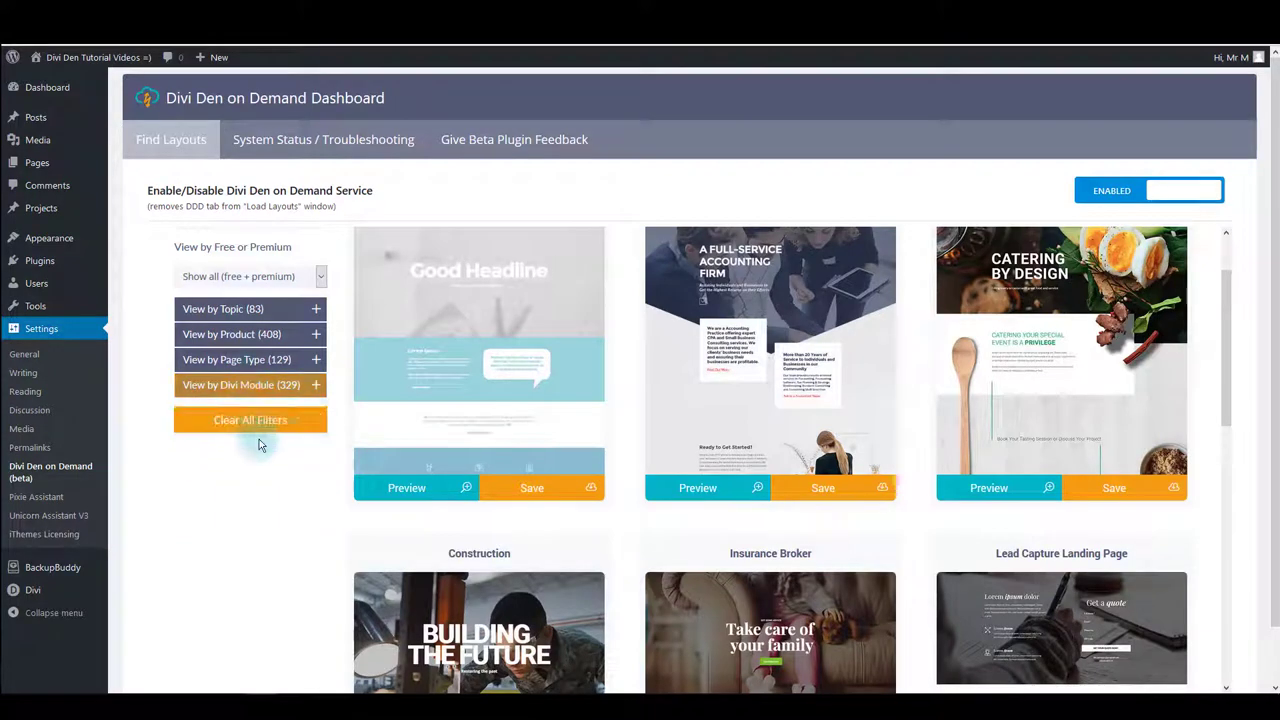
{"action": "left_click", "coordinate": [256, 422]}
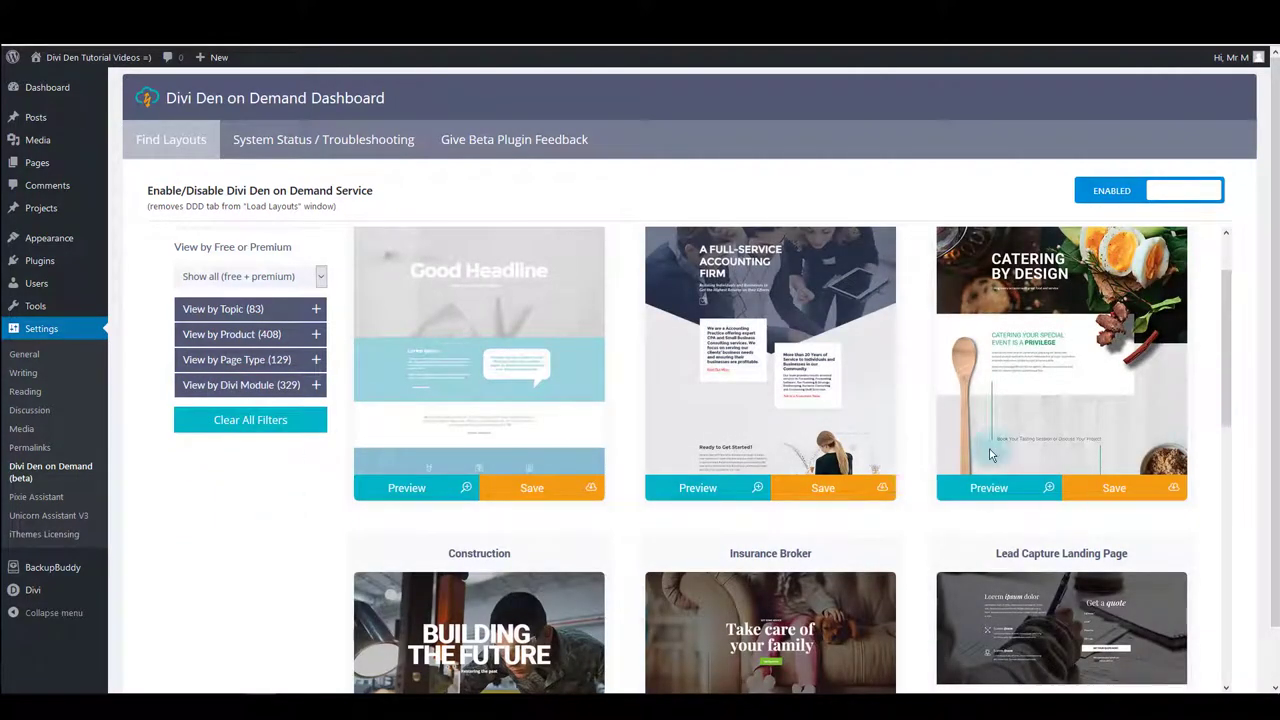
{"action": "scroll", "coordinate": [992, 450], "scroll_direction": "down", "scroll_amount": 3}
{"action": "scroll", "coordinate": [994, 460], "scroll_direction": "up", "scroll_amount": 5}
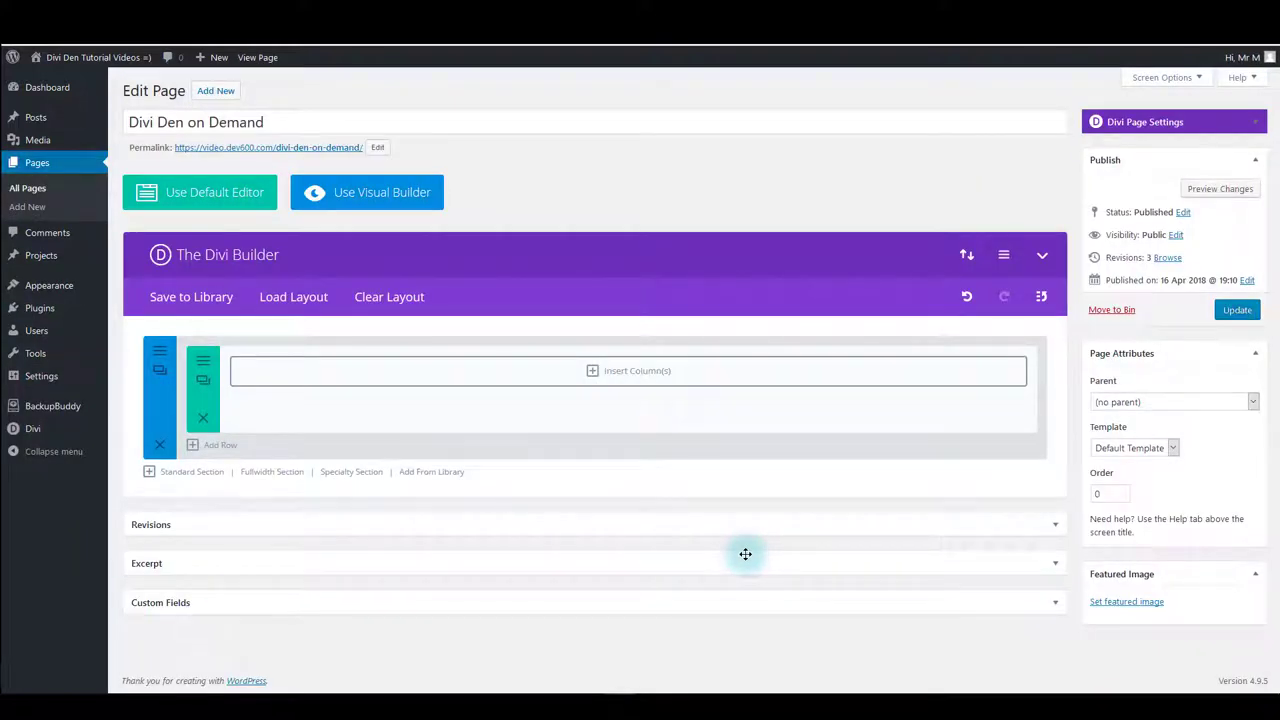
Step: Load the Tax and Accountant layout from the Divi Den on Demand tab onto the page
{"action": "left_click", "coordinate": [305, 307]}
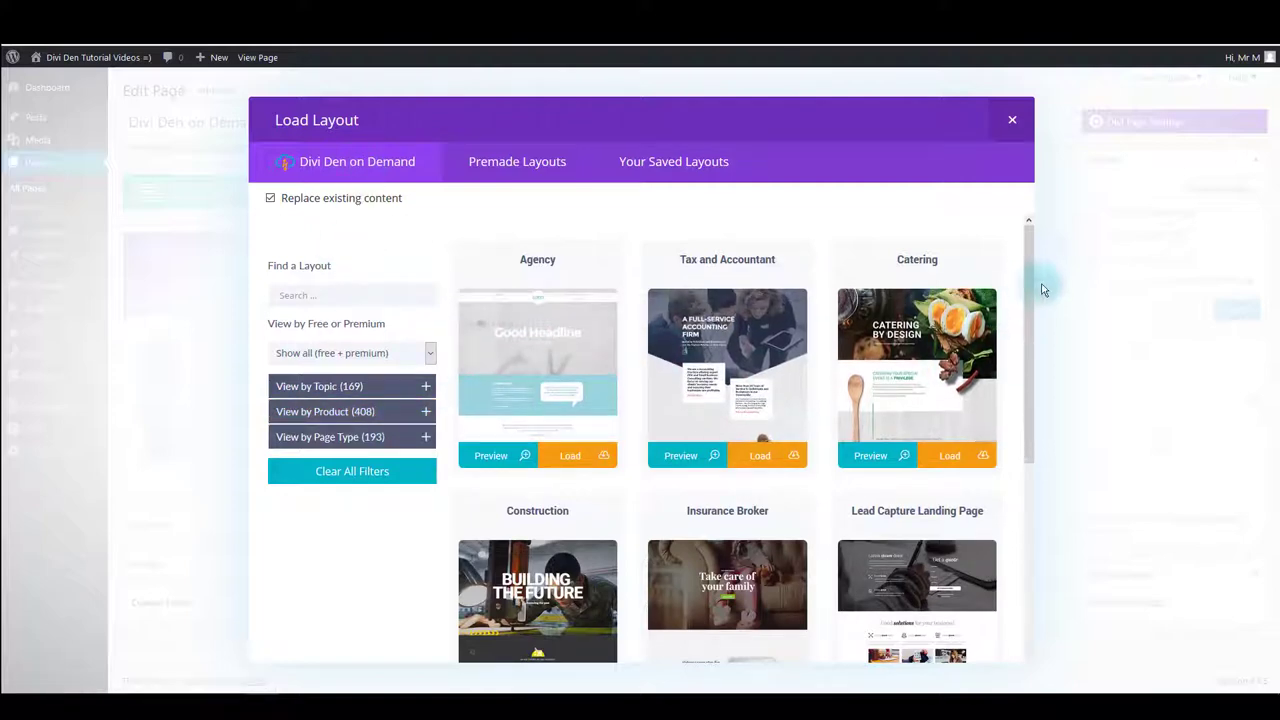
{"action": "mouse_move", "coordinate": [1030, 280]}
{"action": "left_mouse_down"}
{"action": "mouse_move", "coordinate": [1028, 481]}
{"action": "mouse_move", "coordinate": [1034, 277]}
{"action": "left_mouse_up"}
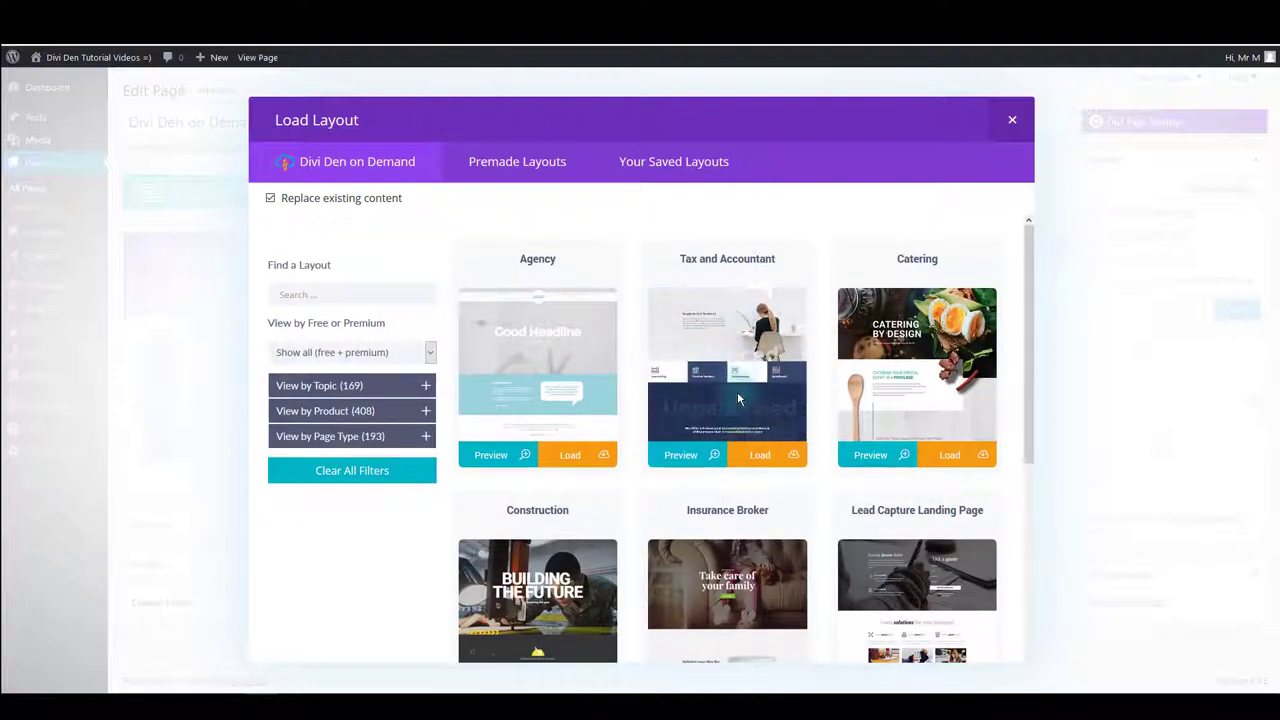
{"action": "left_click", "coordinate": [748, 456]}
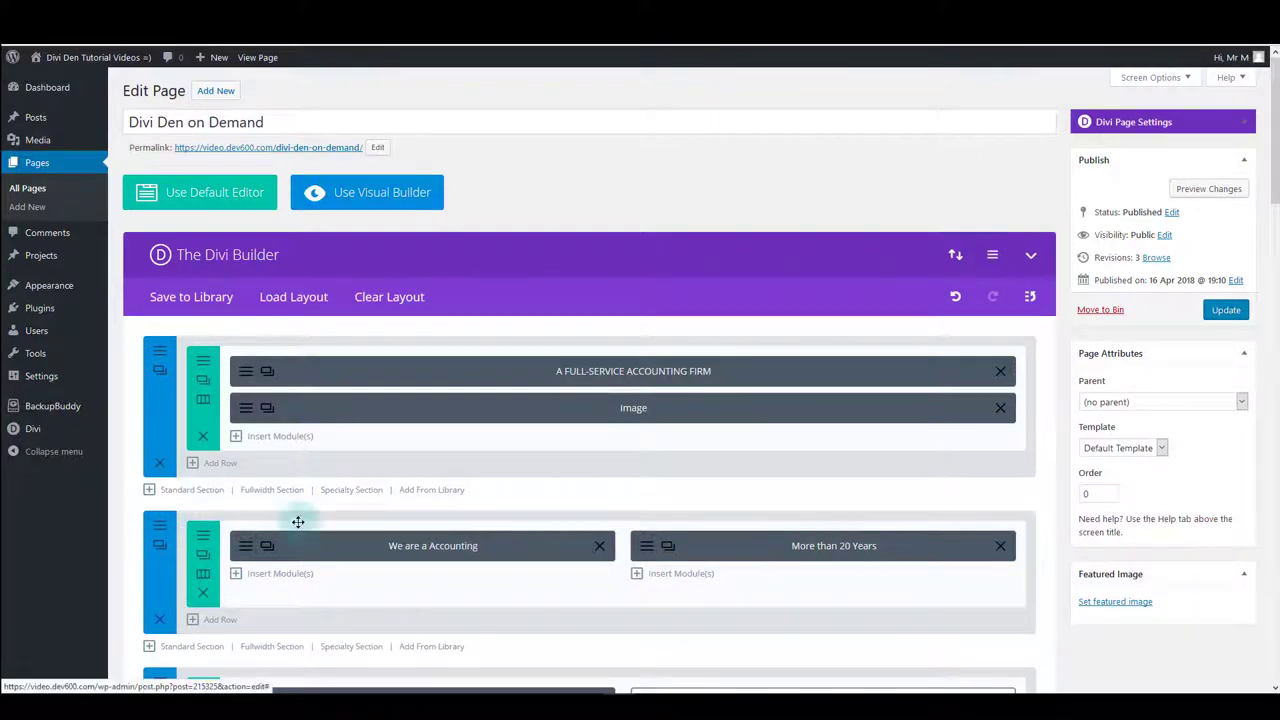
Step: Clear the Tax and Accountant layout from the page and confirm with Yes
{"action": "scroll", "coordinate": [294, 520], "scroll_direction": "down", "scroll_amount": 2}
{"action": "scroll", "coordinate": [297, 489], "scroll_direction": "up", "scroll_amount": 2}
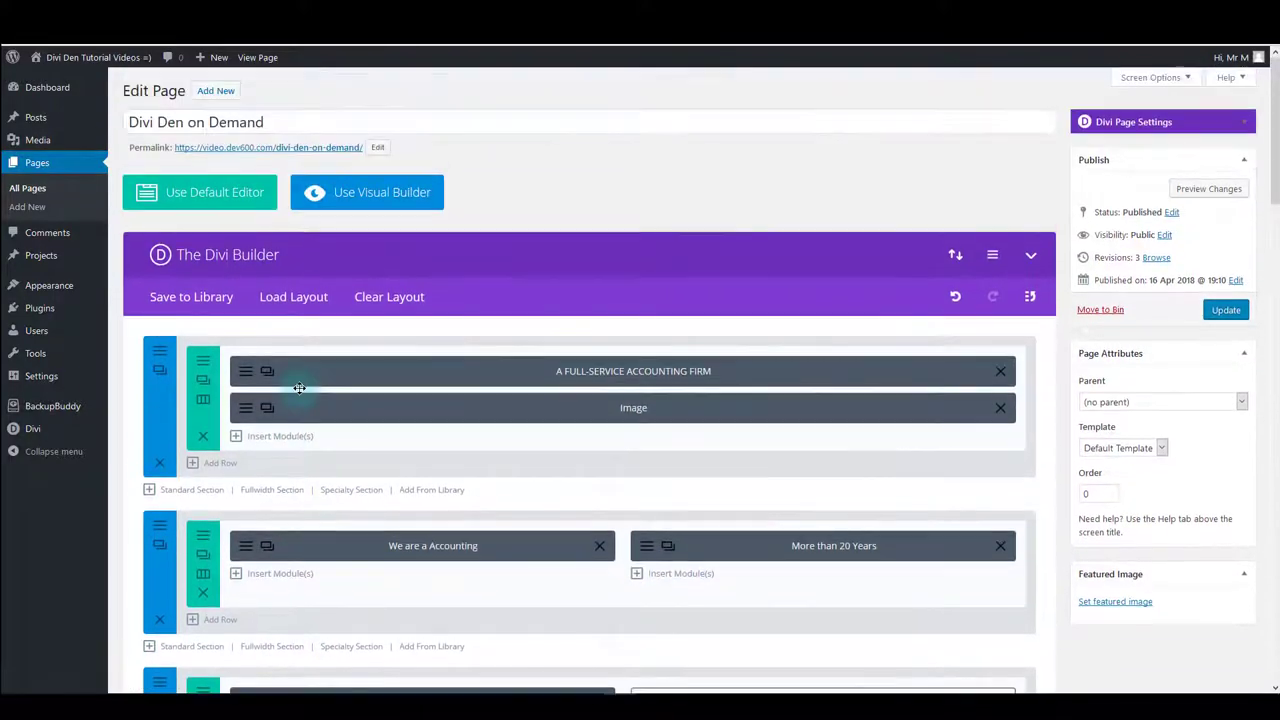
{"action": "left_click", "coordinate": [385, 298]}
{"action": "left_click", "coordinate": [723, 474]}
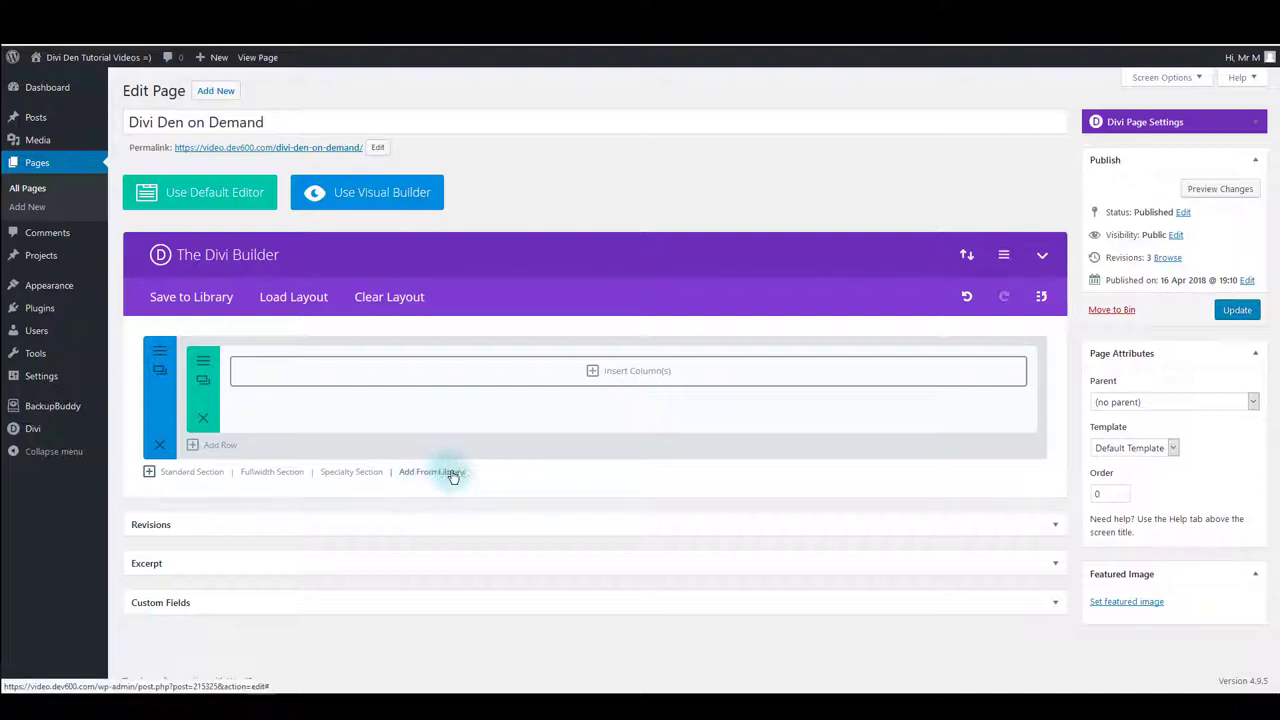
Step: Open Add From Library and browse the Divi Den on Demand sections
{"action": "left_click", "coordinate": [450, 474]}
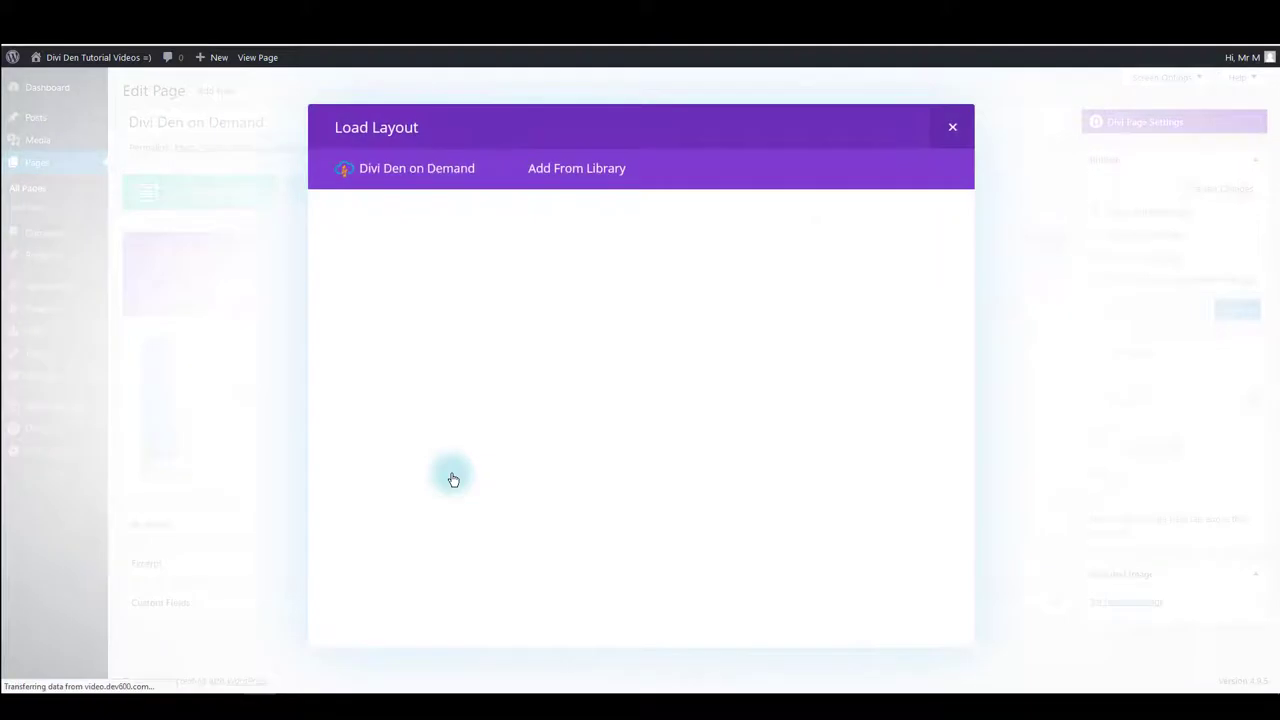
{"action": "left_click", "coordinate": [403, 167]}
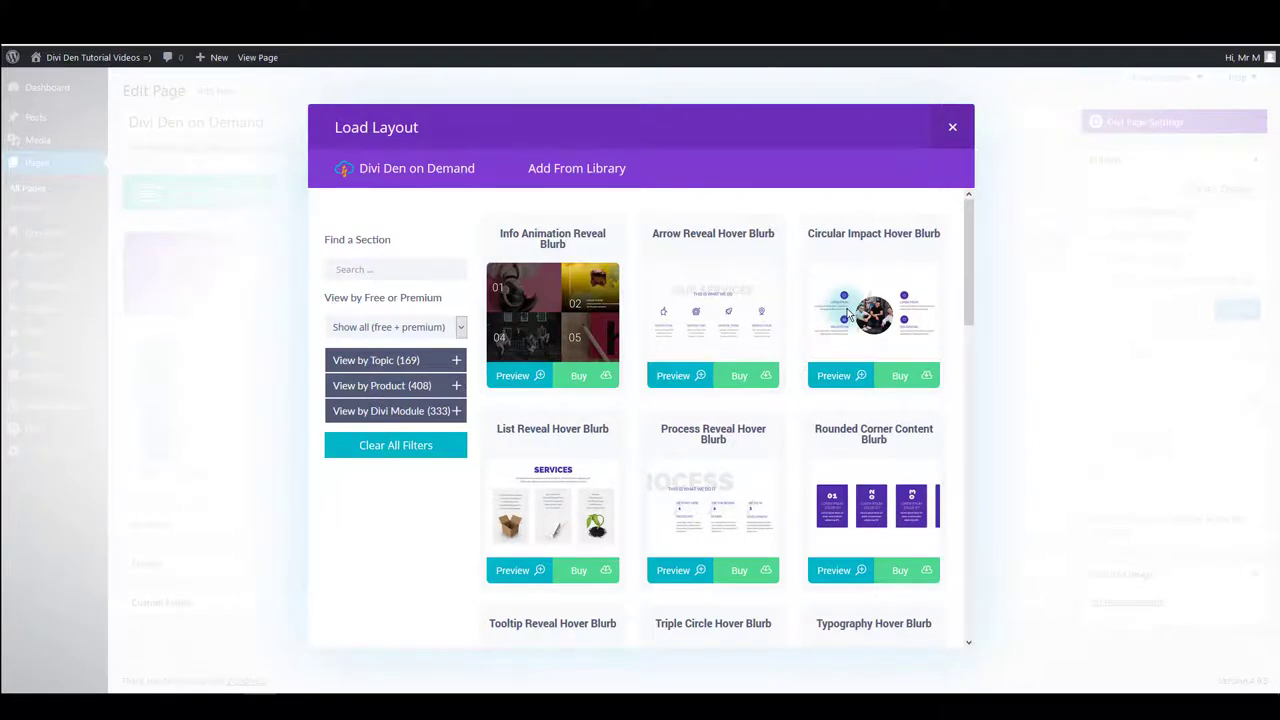
{"action": "scroll", "coordinate": [843, 325], "scroll_direction": "down", "scroll_amount": 5}
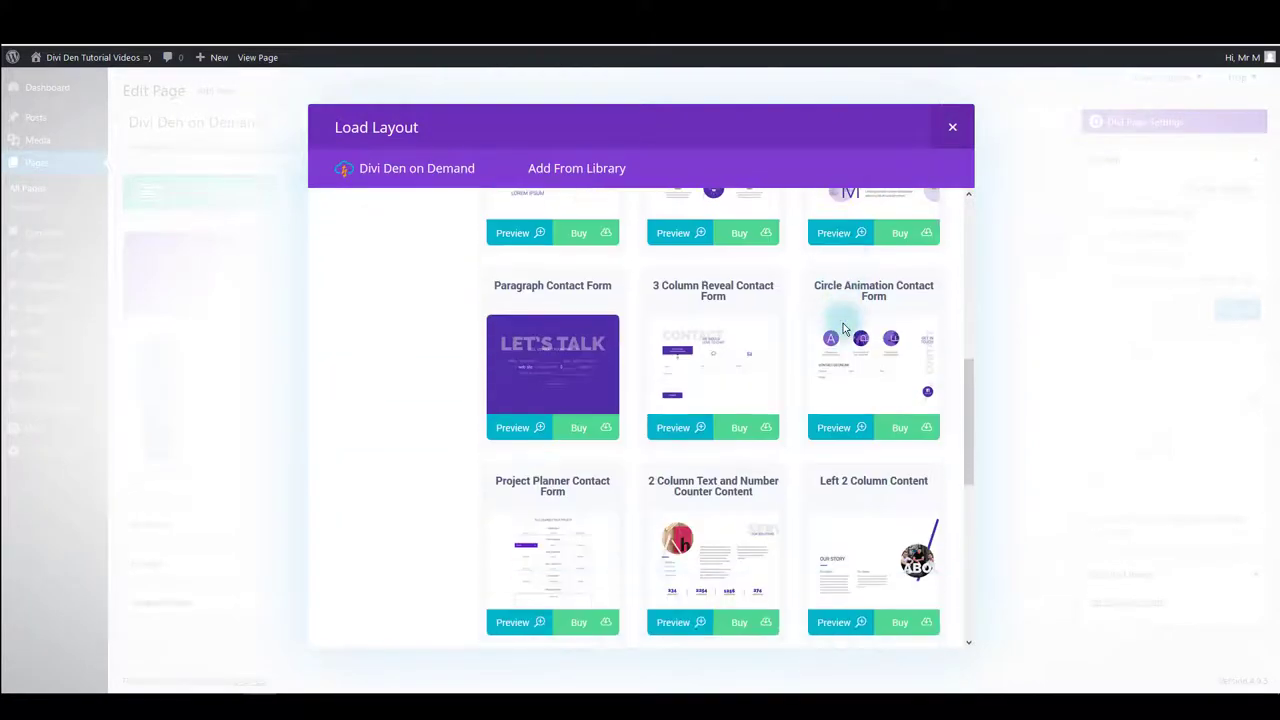
{"action": "scroll", "coordinate": [843, 327], "scroll_direction": "down", "scroll_amount": 2}
{"action": "scroll", "coordinate": [843, 327], "scroll_direction": "up", "scroll_amount": 5}
{"action": "scroll", "coordinate": [843, 327], "scroll_direction": "up", "scroll_amount": 2}
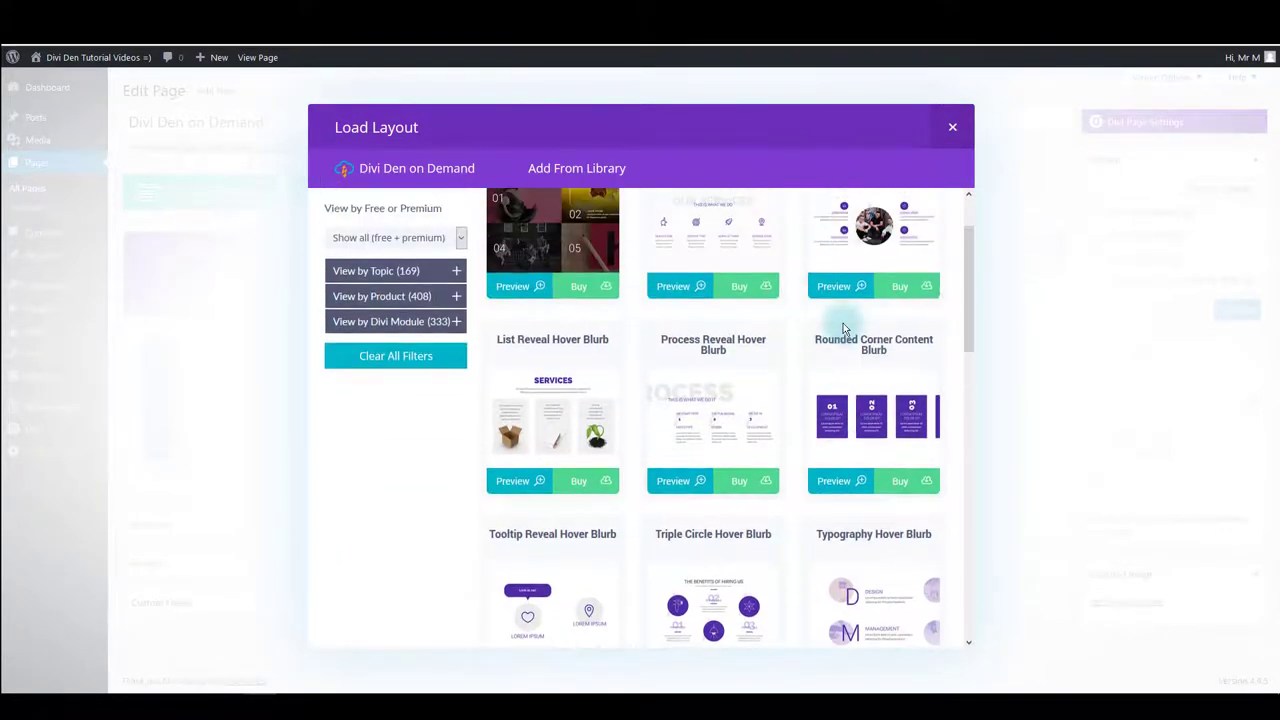
{"action": "scroll", "coordinate": [828, 313], "scroll_direction": "up", "scroll_amount": 1}
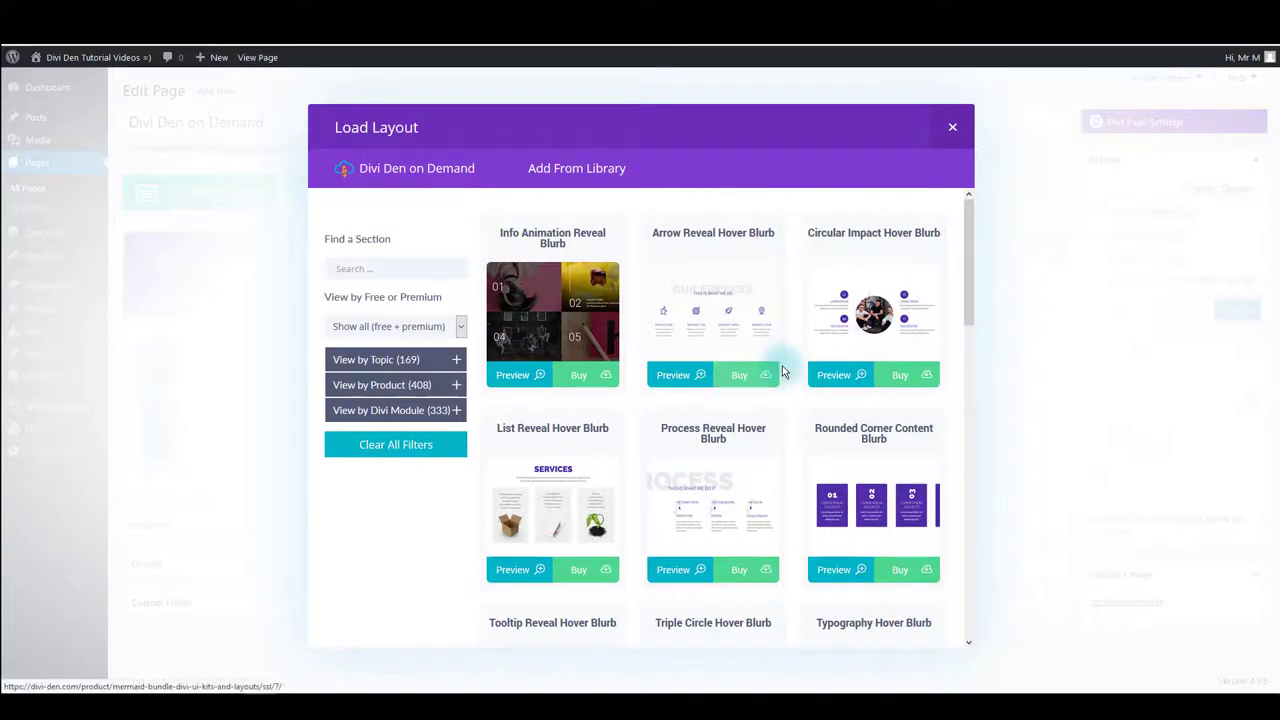
Step: Filter to Free sections and save 2 Col Accordion to the Divi Library
{"action": "left_click", "coordinate": [400, 326]}
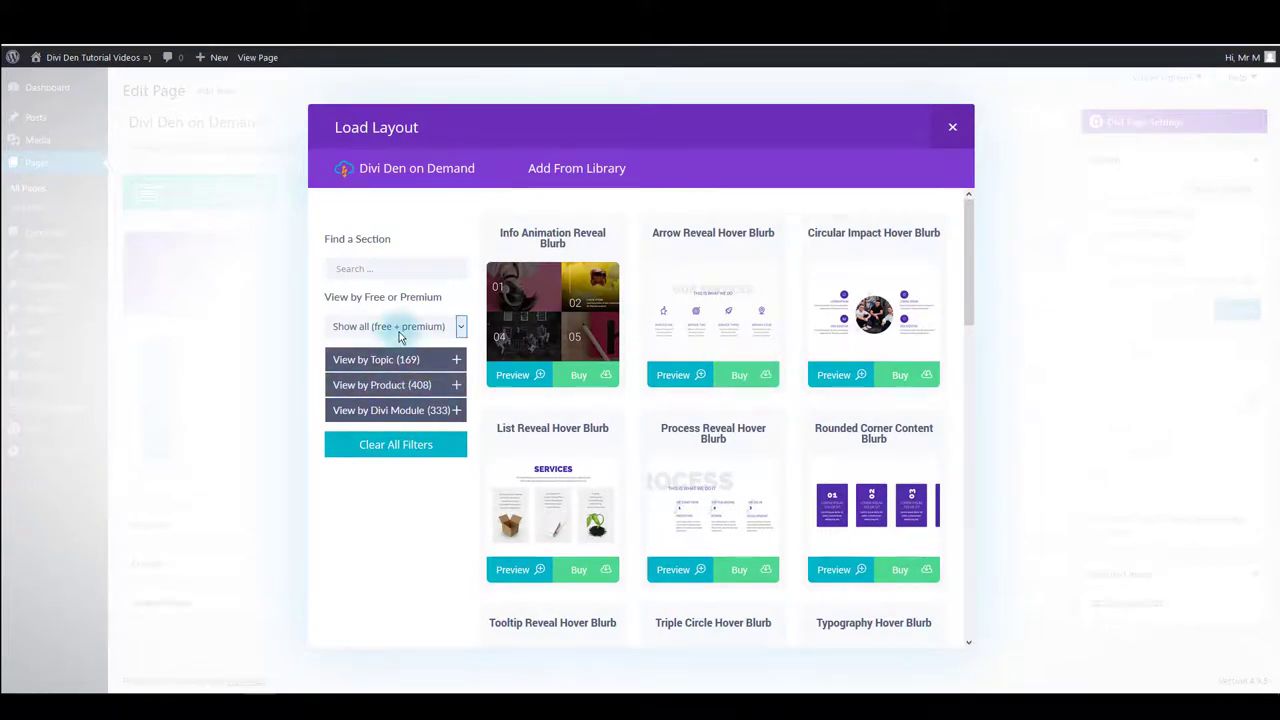
{"action": "left_click", "coordinate": [375, 366]}
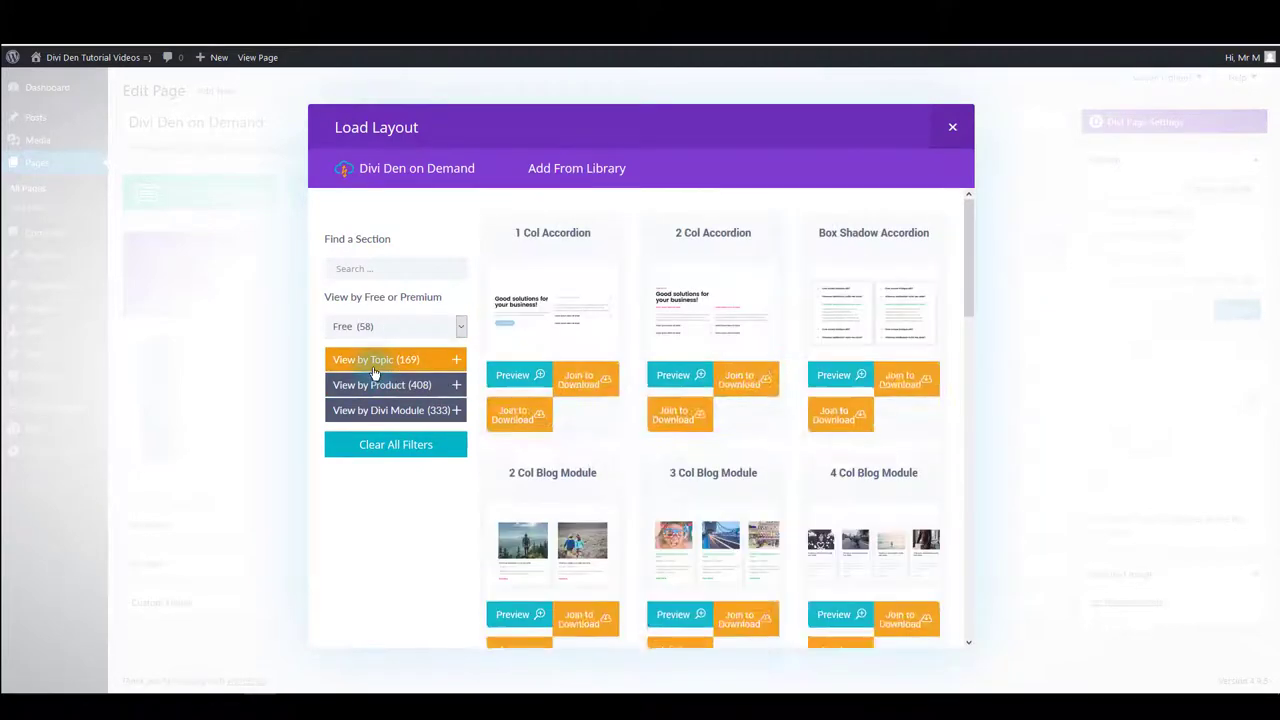
{"action": "left_click", "coordinate": [737, 376]}
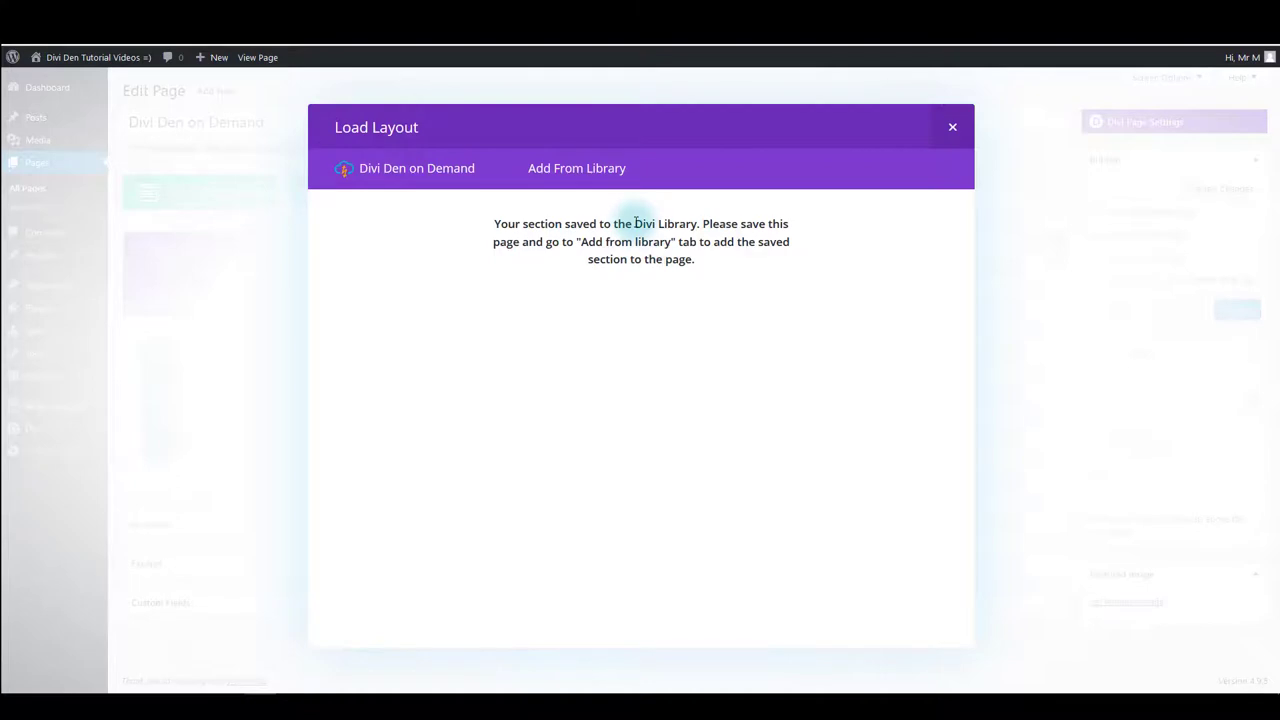
Step: Check the library lists 2-col-accordion, return to Divi Den on Demand, and close the Load Layout window
{"action": "left_click", "coordinate": [590, 178]}
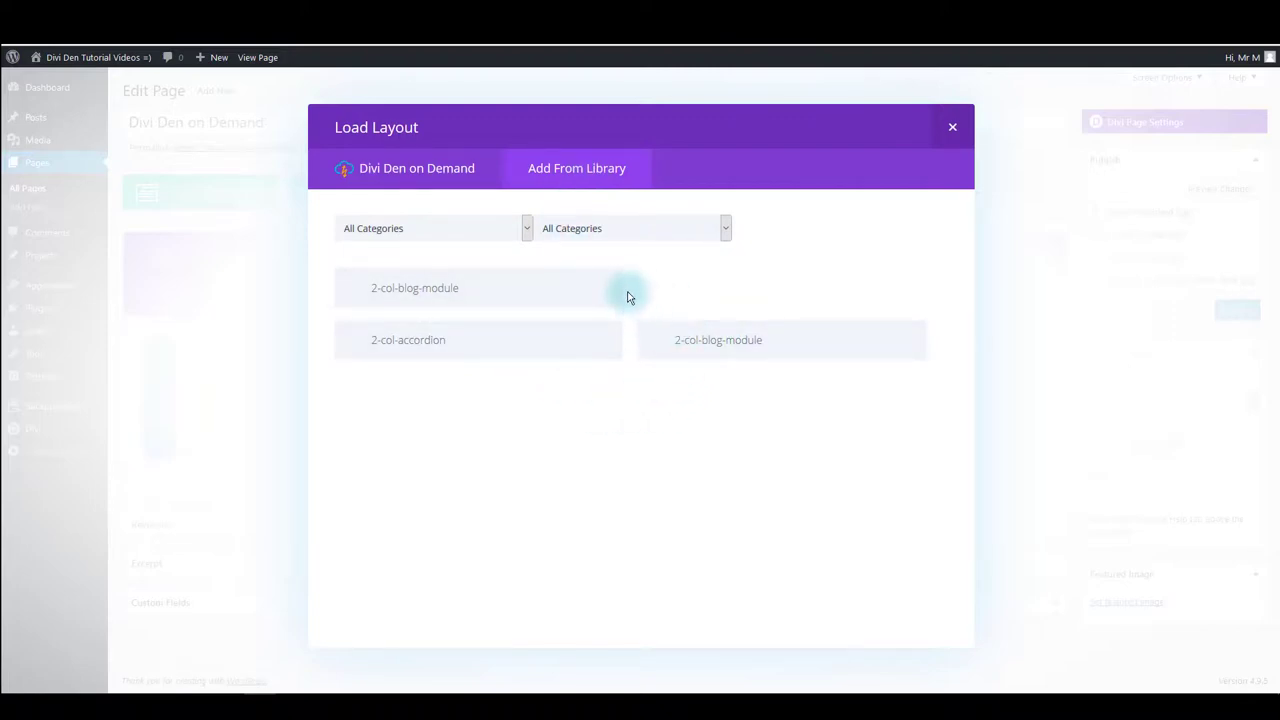
{"action": "left_click", "coordinate": [415, 175]}
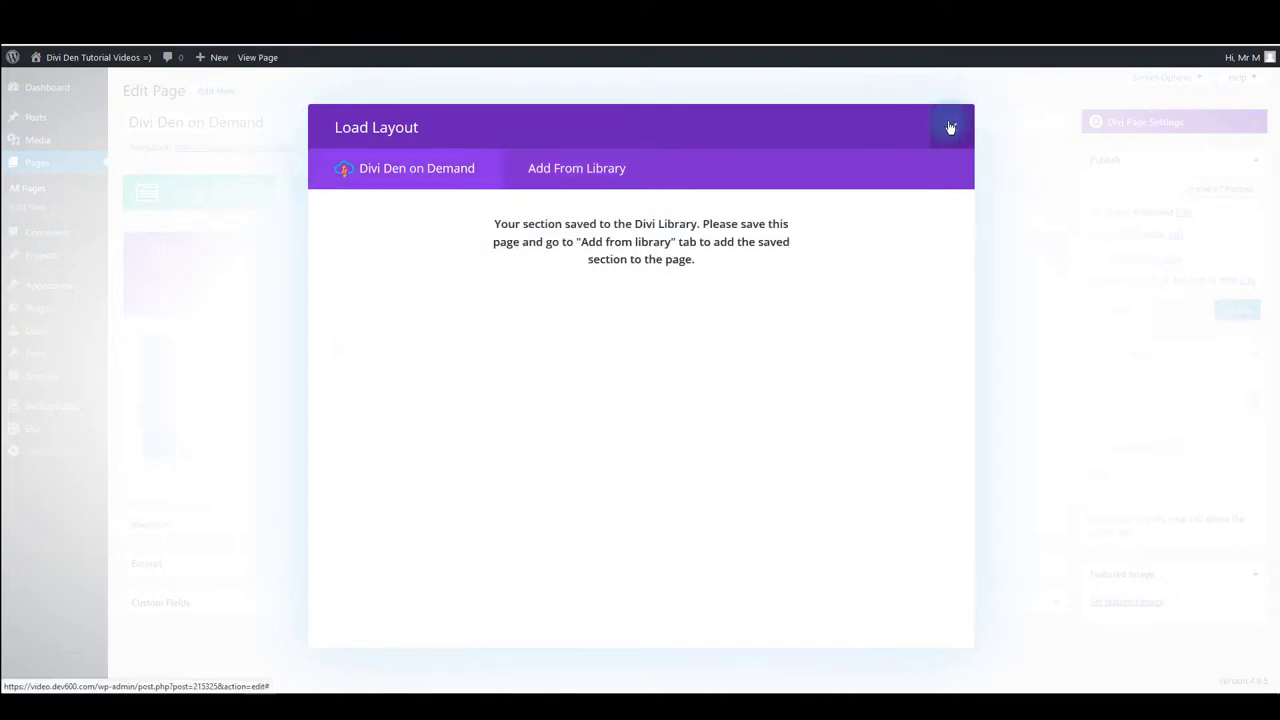
{"action": "left_click", "coordinate": [951, 127]}
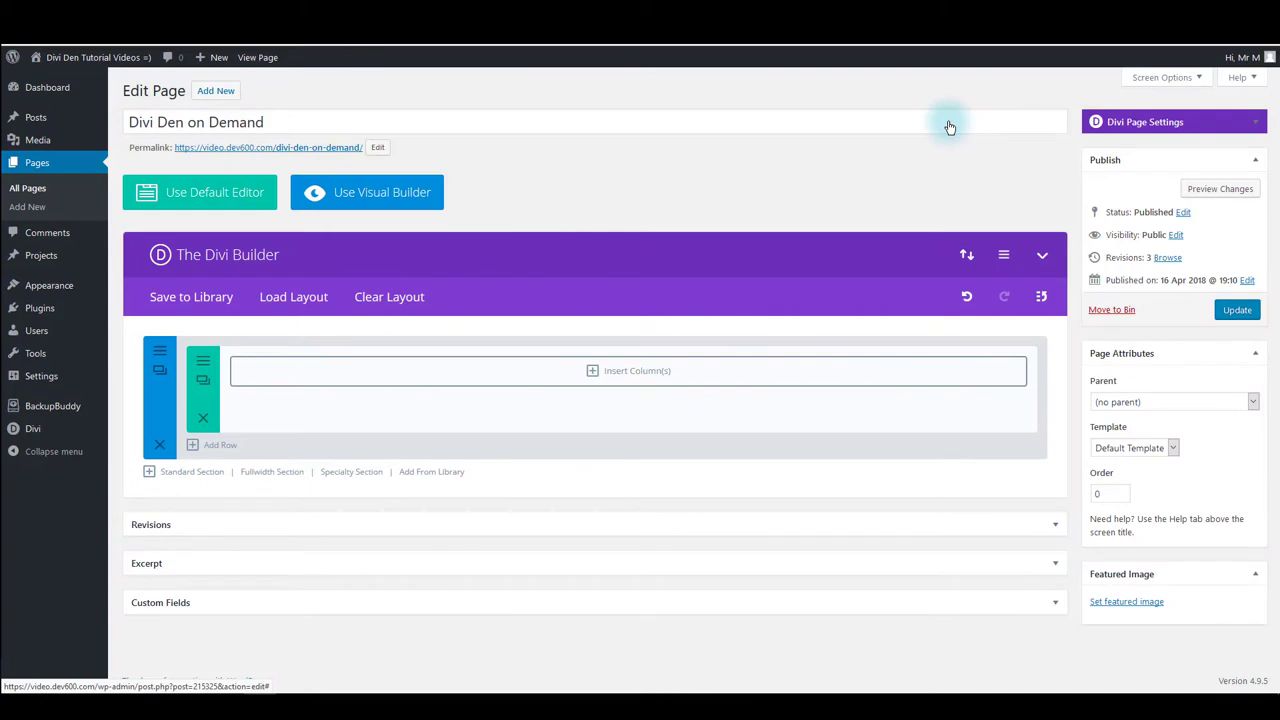